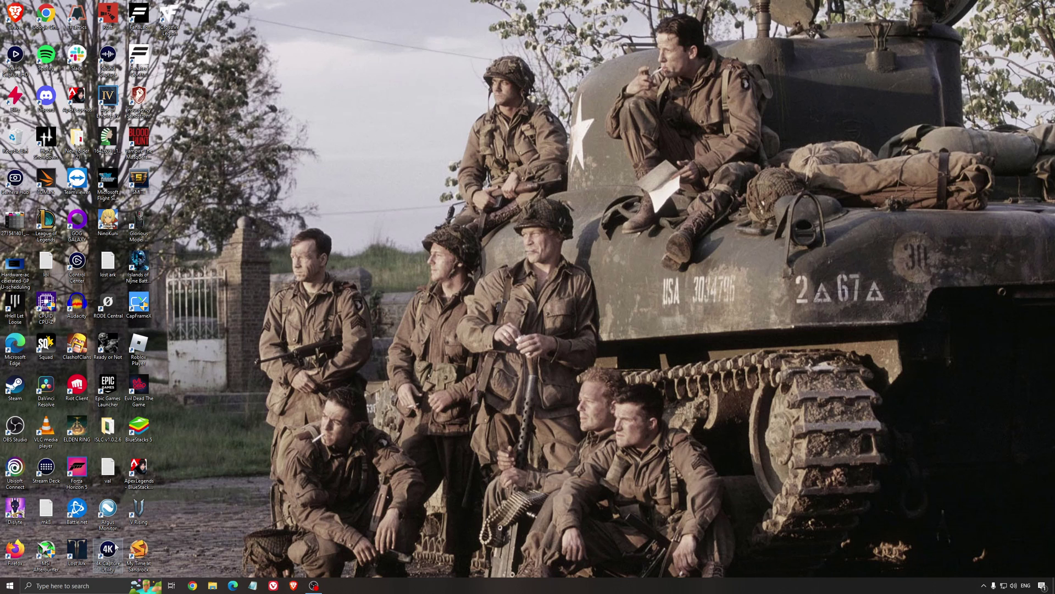
Open the Windows Game Mode settings, review the Xbox Game Bar and Captures pages, and close Settings.
{"action": "left_click", "coordinate": [94, 586]}
{"action": "type", "text": "game mod"}
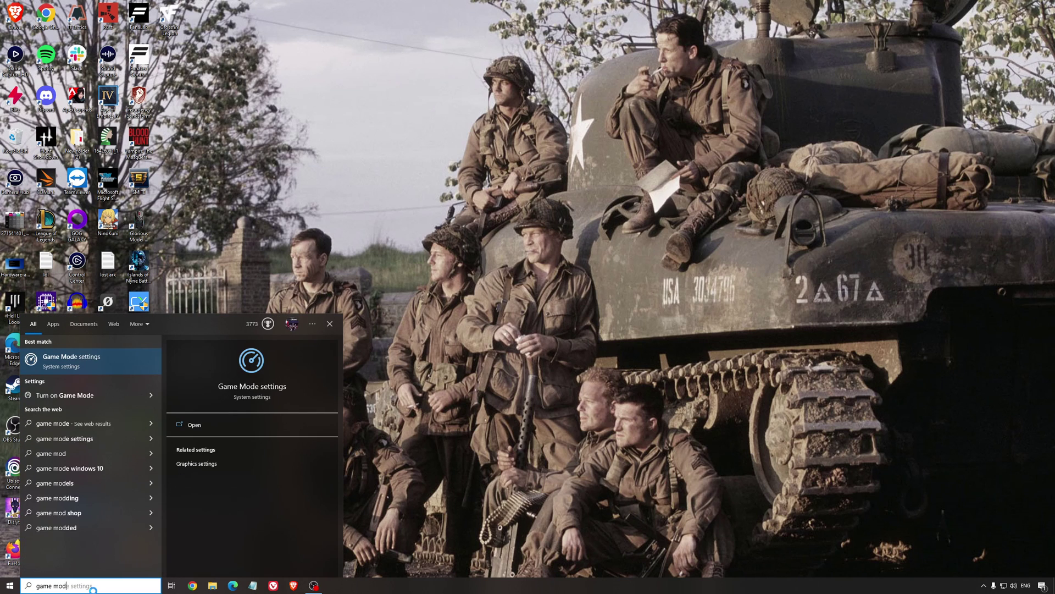
{"action": "key", "text": "Return"}
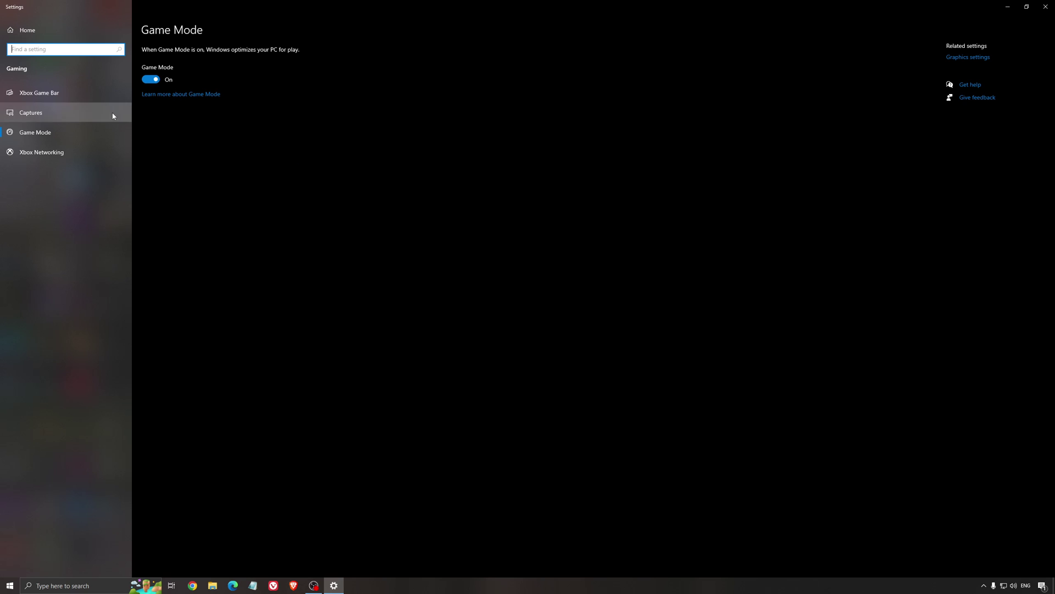
{"action": "left_click", "coordinate": [65, 95]}
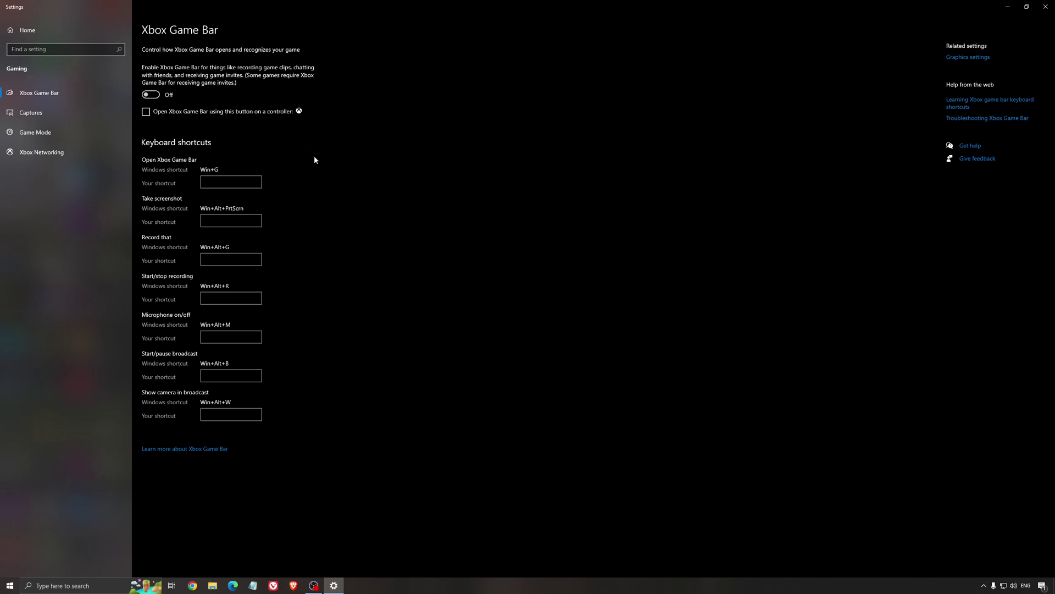
{"action": "left_click", "coordinate": [49, 113]}
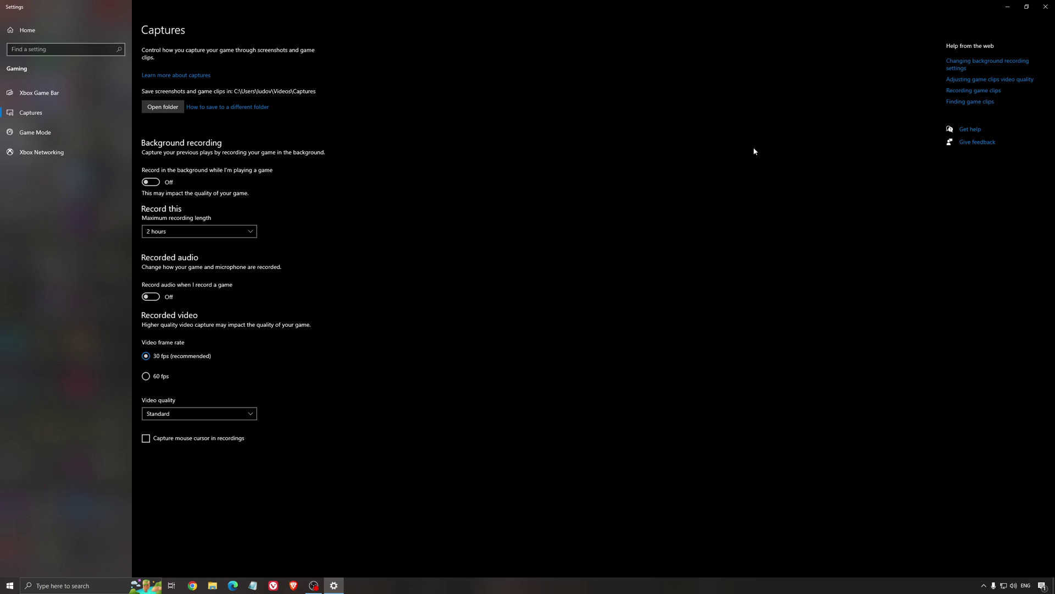
{"action": "left_click", "coordinate": [1045, 6]}
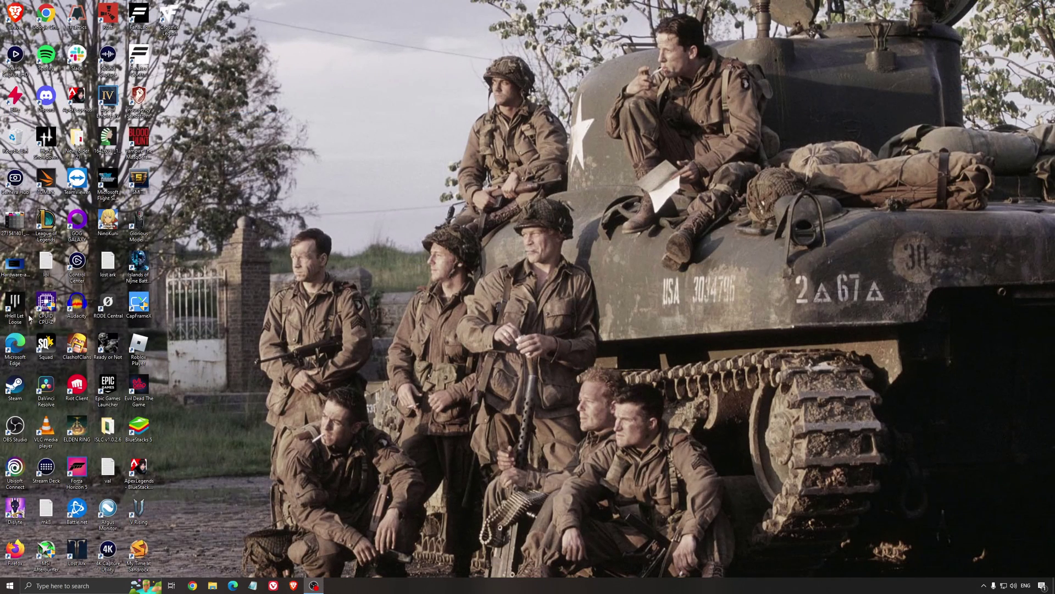
View the Hardware-accelerated-GPU-scheduling image from the desktop and close it.
{"action": "double_click", "coordinate": [15, 265]}
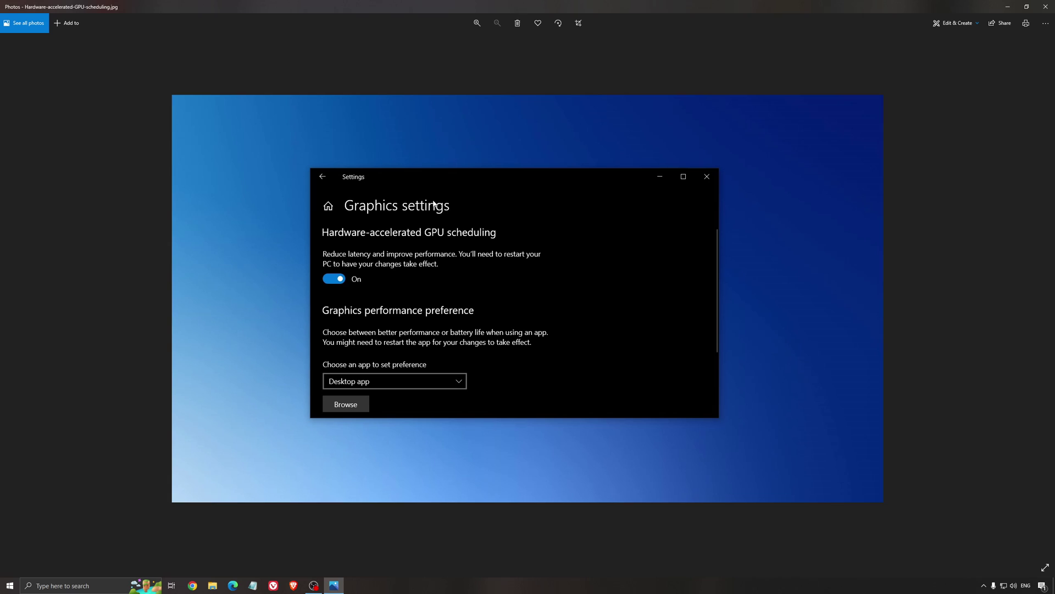
{"action": "left_click", "coordinate": [1046, 7]}
Open AMD Software, check for driver updates, and review the global graphics settings before closing it.
{"action": "left_click", "coordinate": [983, 586]}
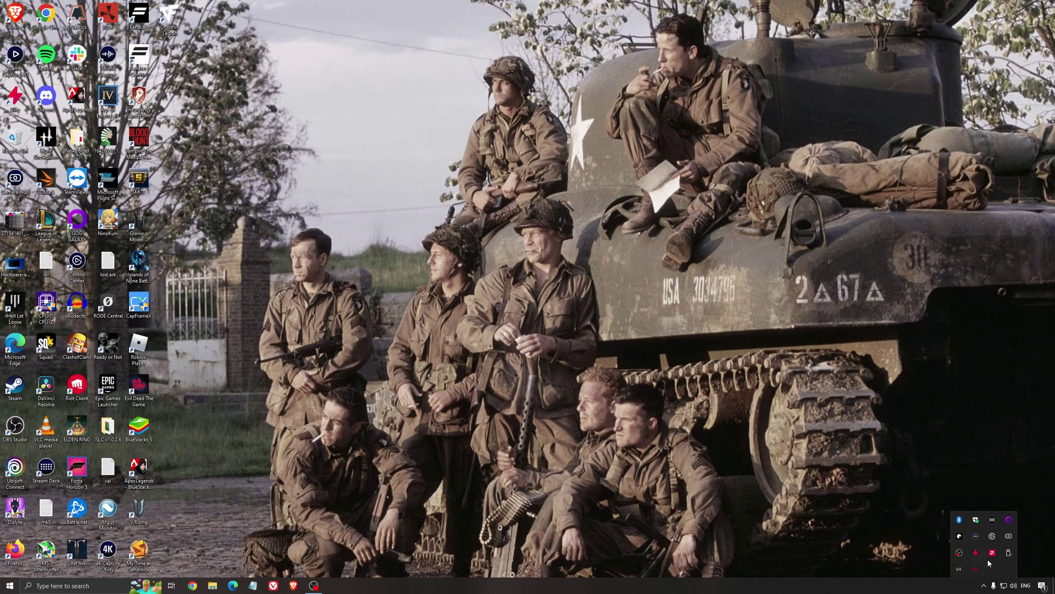
{"action": "left_click", "coordinate": [993, 554]}
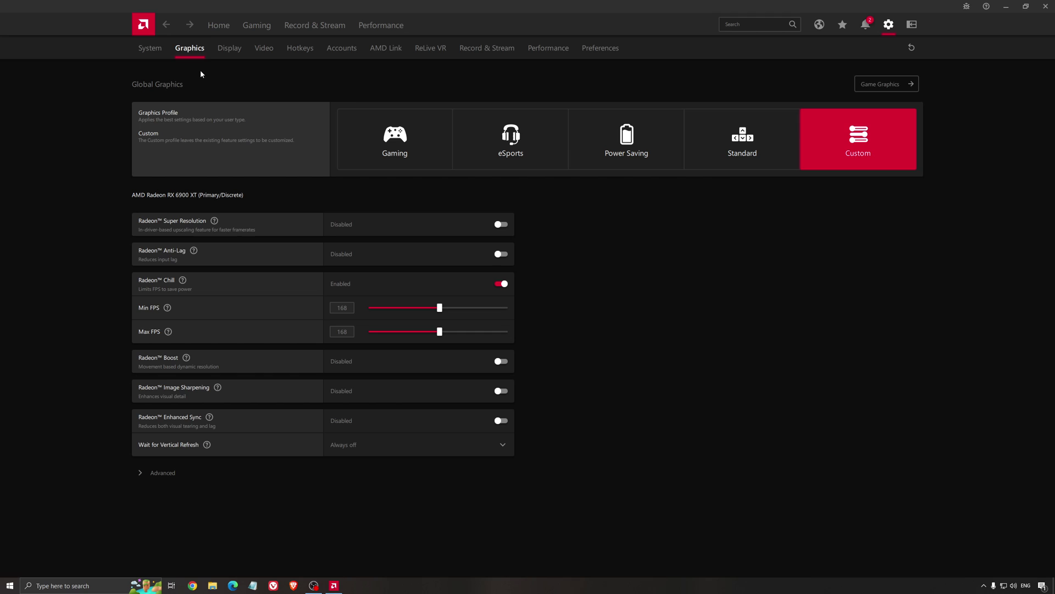
{"action": "left_click", "coordinate": [218, 25]}
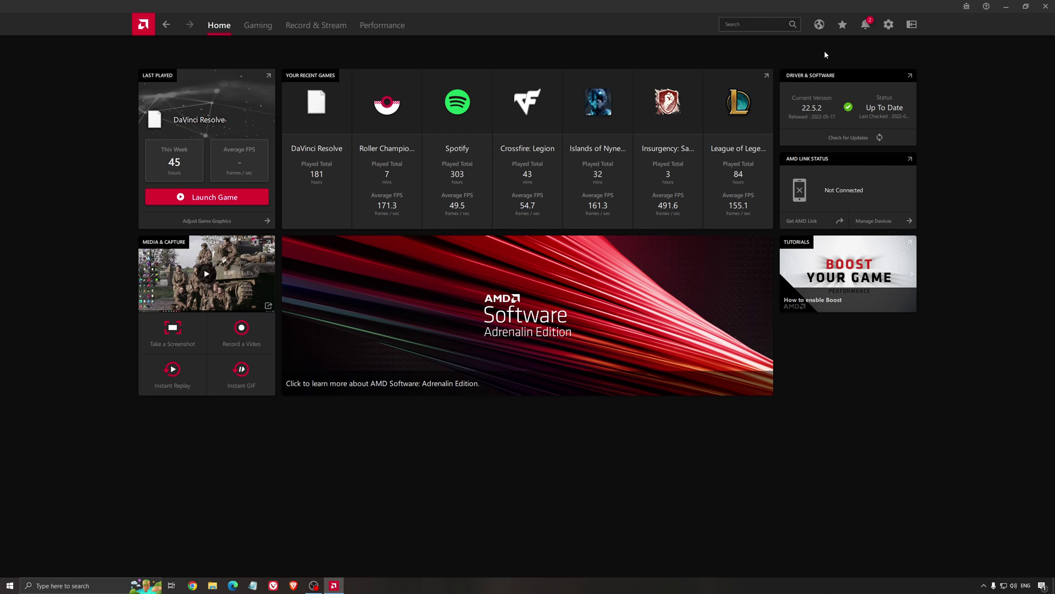
{"action": "left_click", "coordinate": [848, 137]}
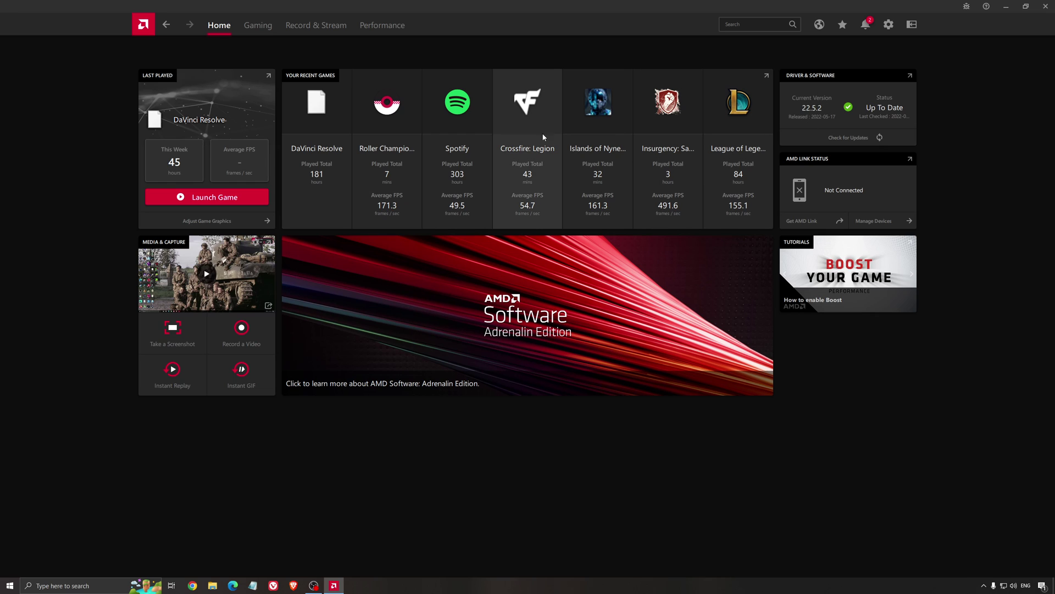
{"action": "left_click", "coordinate": [263, 27]}
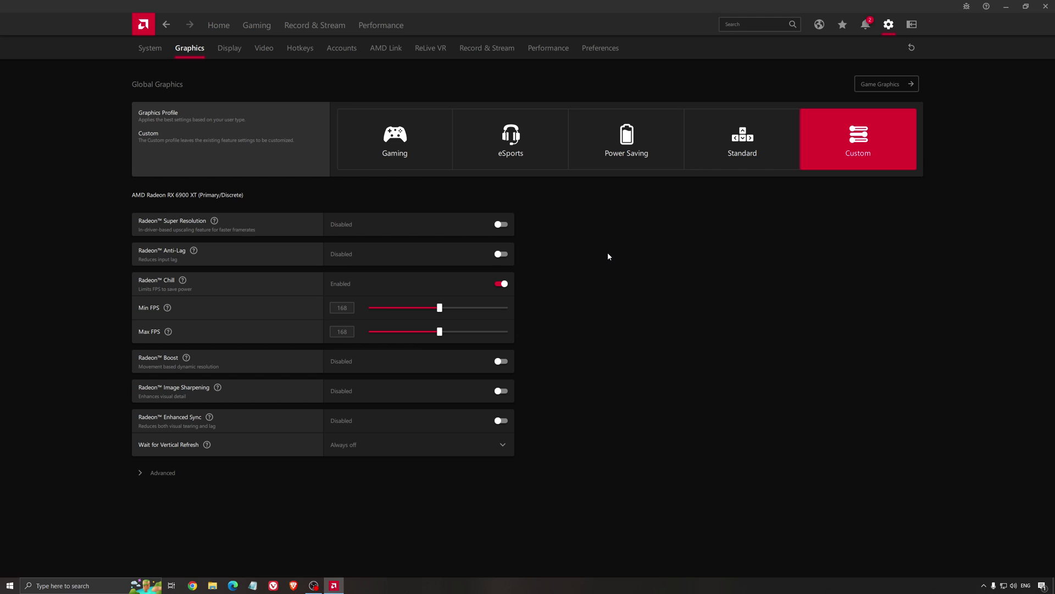
{"action": "left_click", "coordinate": [1045, 6]}
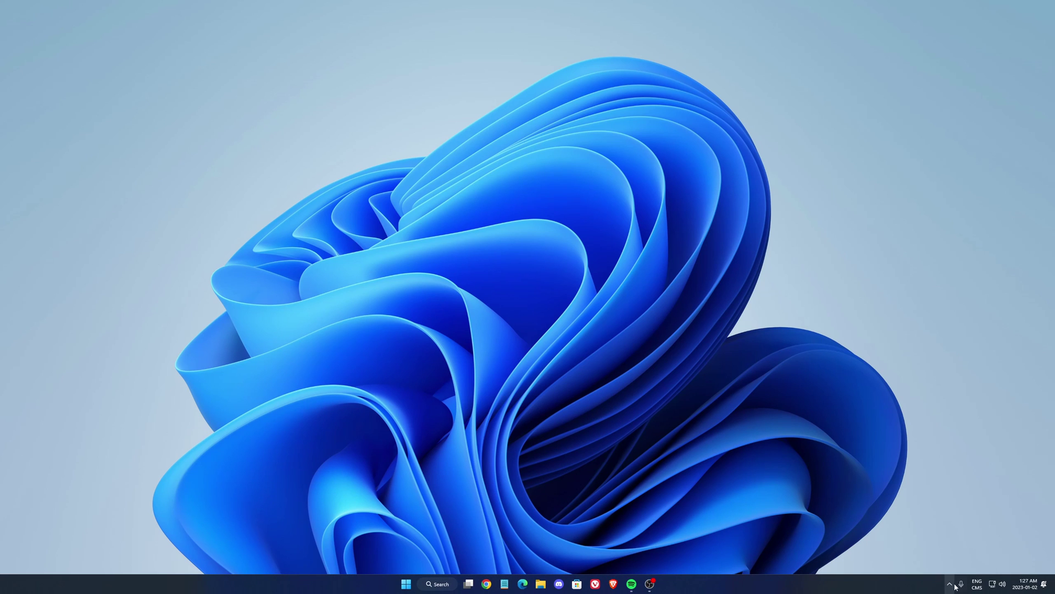
Open the NVIDIA Control Panel and review the global features under Manage 3D Settings.
{"action": "left_click", "coordinate": [950, 583]}
{"action": "left_click", "coordinate": [959, 561]}
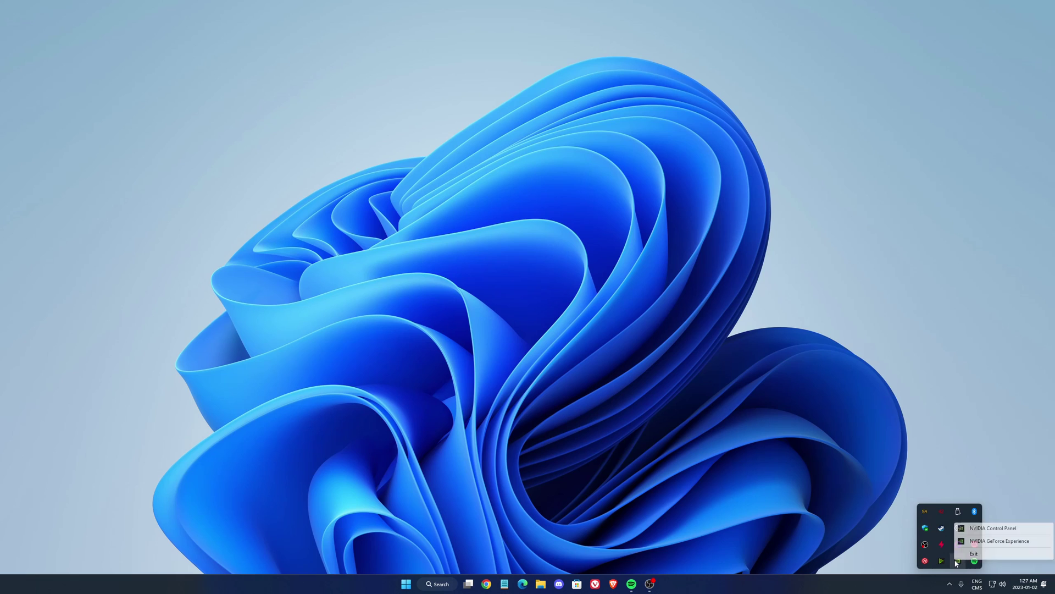
{"action": "left_click", "coordinate": [977, 531]}
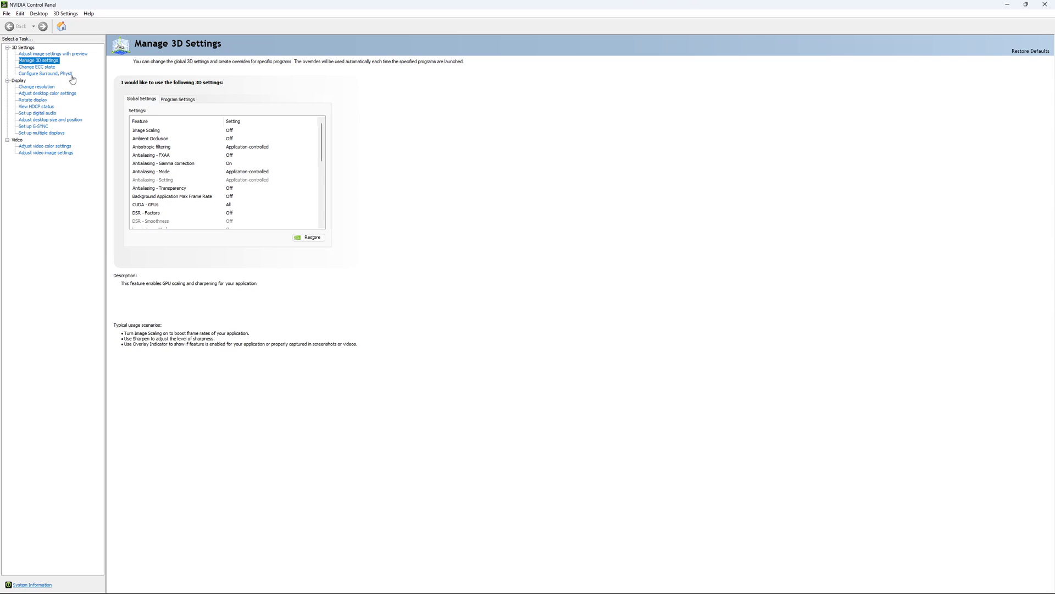
{"action": "left_click_drag", "start_coordinate": [323, 129], "coordinate": [325, 157]}
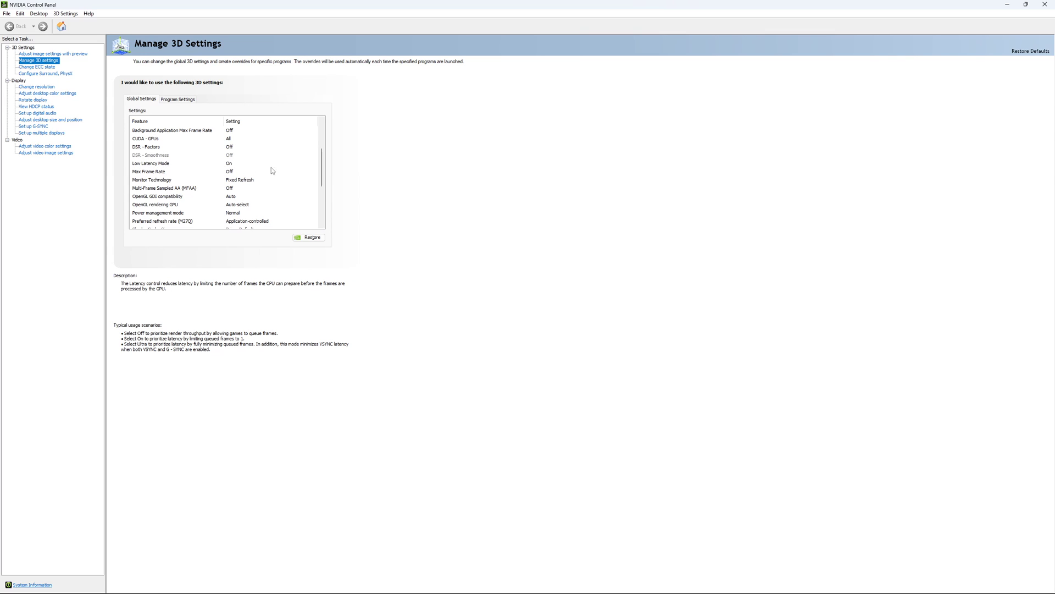
{"action": "left_click_drag", "start_coordinate": [323, 154], "coordinate": [324, 162]}
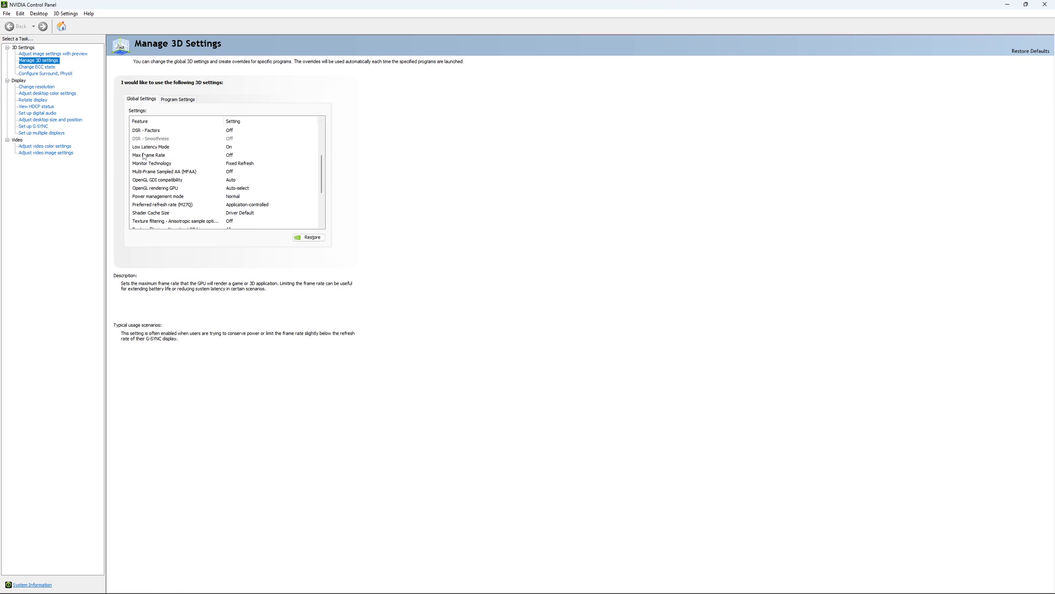
Try a Max Frame Rate limit of 167 FPS in the global 3D settings and set it back to Off.
{"action": "left_click", "coordinate": [223, 156]}
{"action": "left_click", "coordinate": [223, 156]}
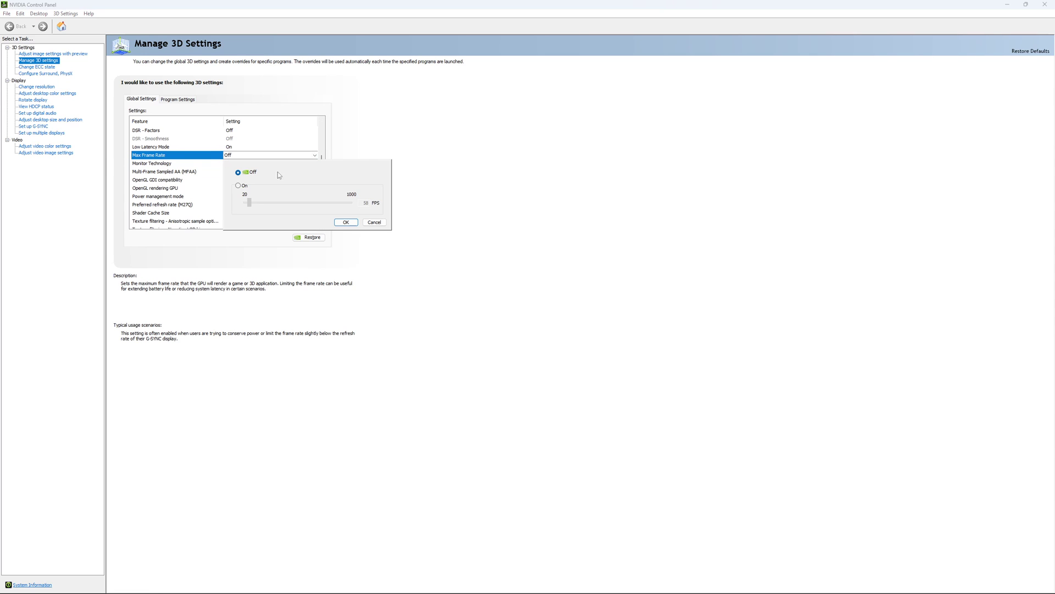
{"action": "left_click", "coordinate": [240, 186]}
{"action": "left_click_drag", "start_coordinate": [250, 203], "coordinate": [266, 211]}
{"action": "left_click_drag", "start_coordinate": [263, 209], "coordinate": [263, 209]}
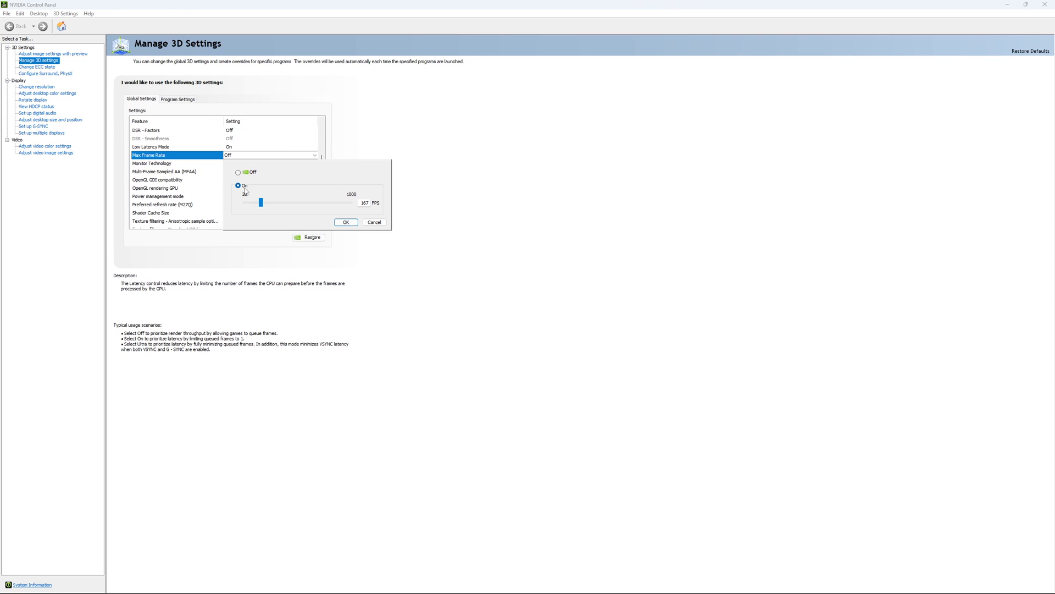
{"action": "left_click", "coordinate": [238, 172]}
{"action": "left_click", "coordinate": [346, 221]}
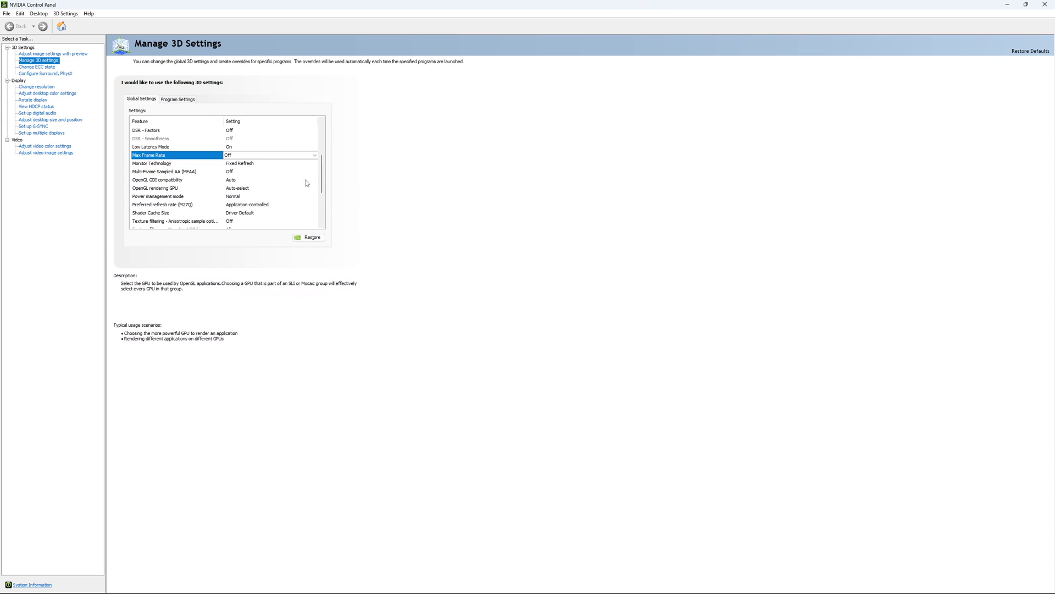
Review the rest of the global 3D settings and the ECC state page for the GPU.
{"action": "scroll", "coordinate": [321, 187], "scroll_direction": "down", "scroll_amount": 3}
{"action": "left_click", "coordinate": [40, 67]}
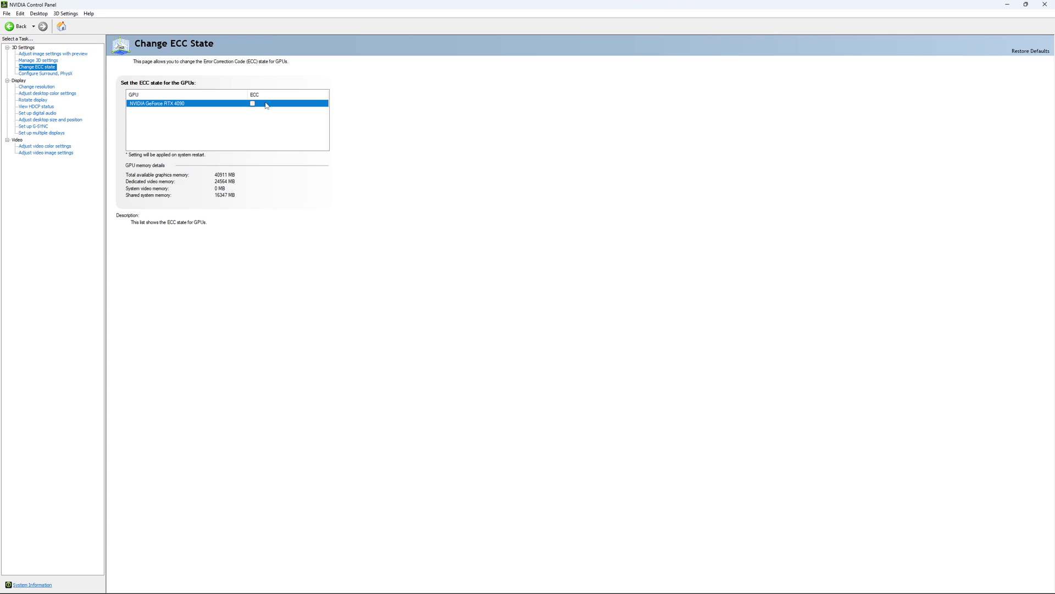
Examine the refresh rate options on the Change Resolution page and go to the G-SYNC setup.
{"action": "left_click", "coordinate": [36, 87]}
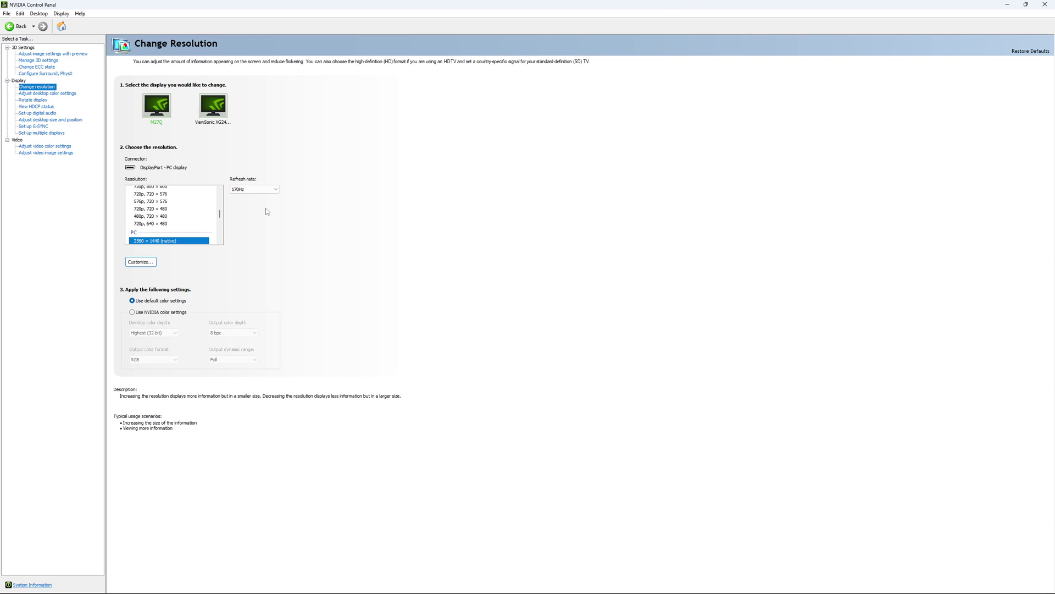
{"action": "left_click", "coordinate": [264, 190]}
{"action": "left_click", "coordinate": [290, 157]}
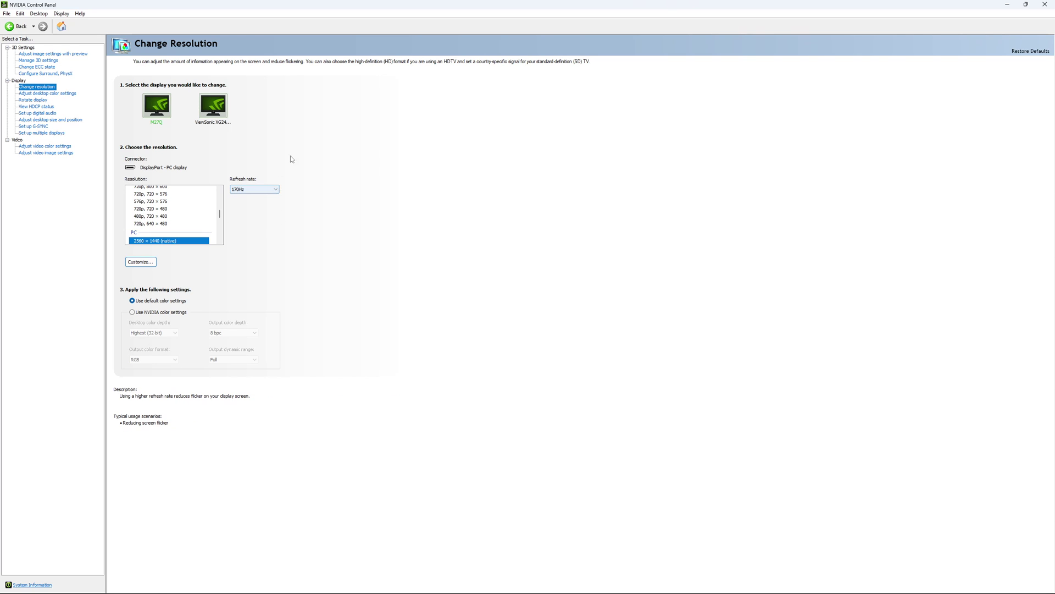
{"action": "left_click", "coordinate": [269, 190]}
{"action": "left_click", "coordinate": [297, 191]}
{"action": "left_click", "coordinate": [264, 190]}
{"action": "left_click", "coordinate": [375, 190]}
{"action": "left_click", "coordinate": [34, 126]}
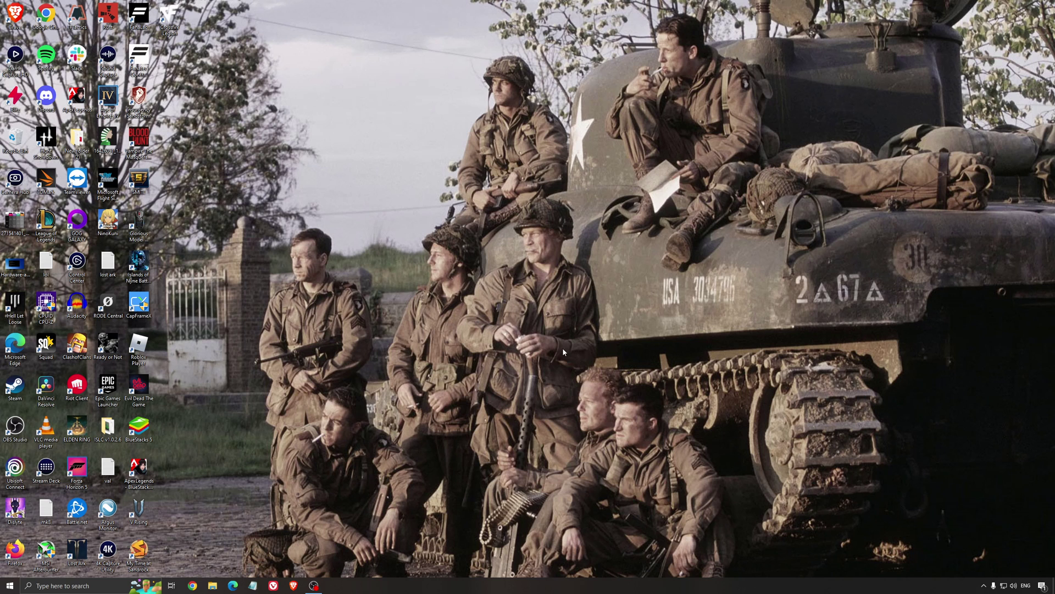
Find the Windows Edit Plan Settings page and go up to Power Options to review the power plans.
{"action": "left_click", "coordinate": [102, 586]}
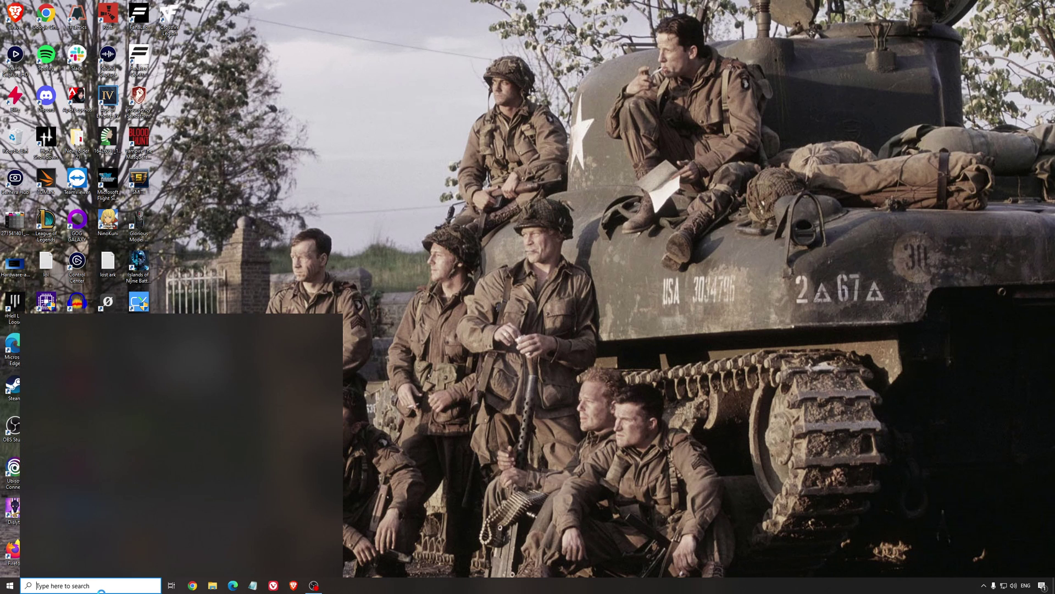
{"action": "type", "text": "nvidia"}
{"action": "key", "text": "Return"}
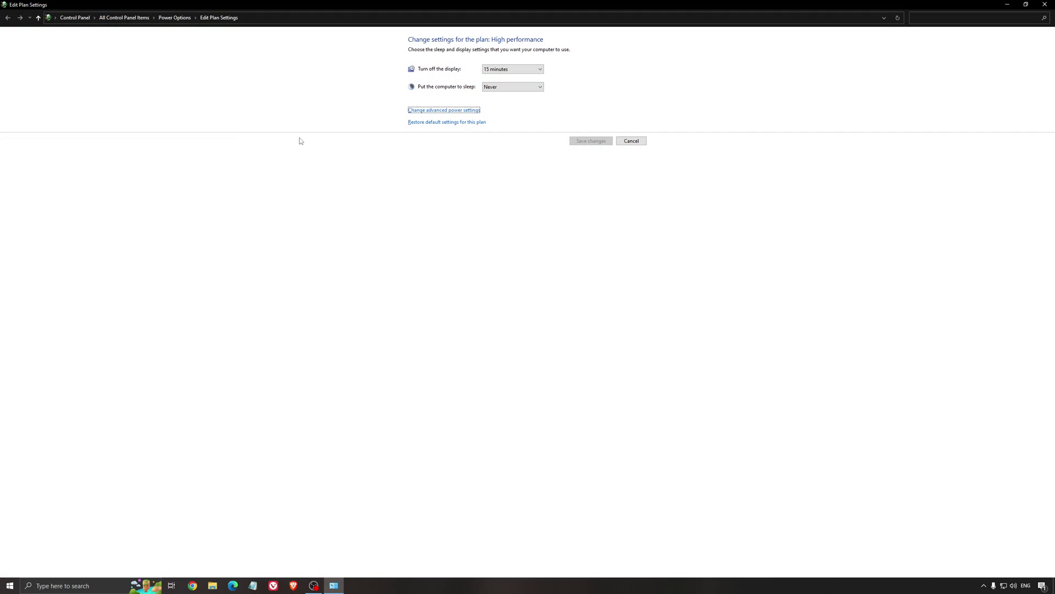
{"action": "left_click", "coordinate": [180, 20]}
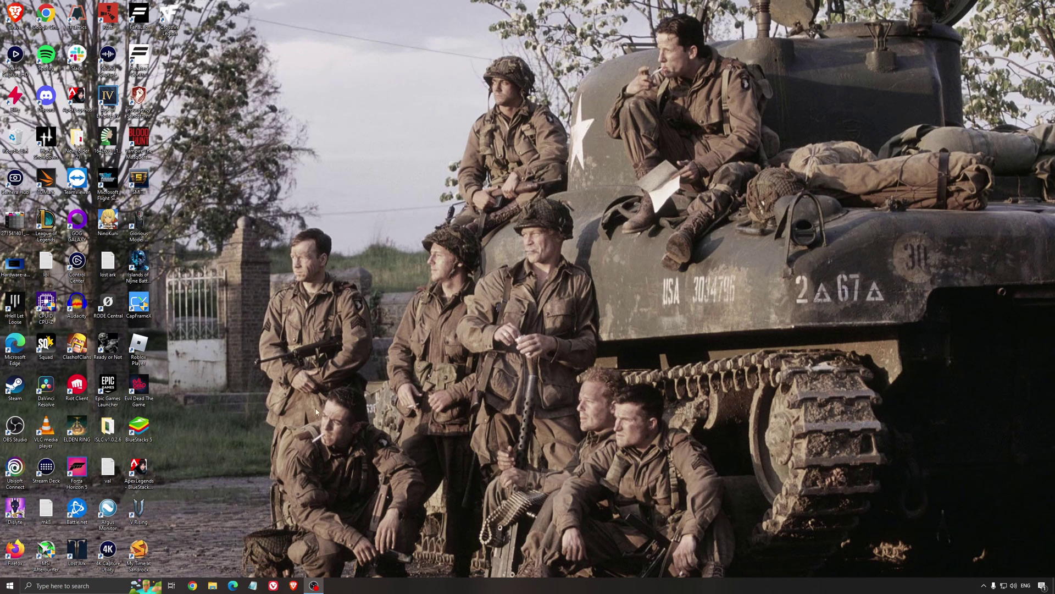
Open Intelligent standby list cleaner from the ISLC v1.0.2.6 folder, start its monitoring, and minimize its window.
{"action": "double_click", "coordinate": [108, 427]}
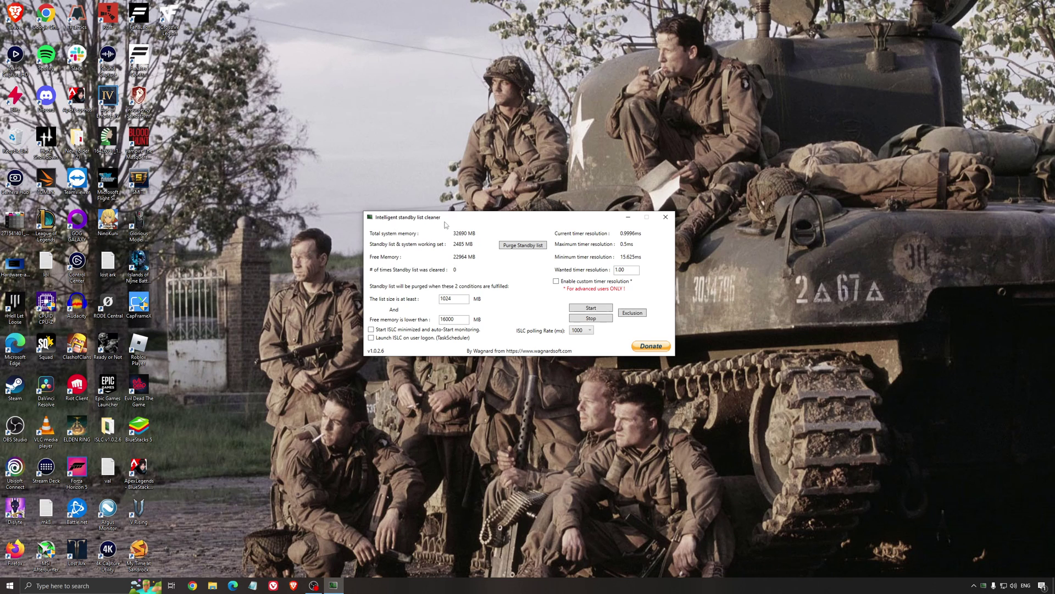
{"action": "left_click_drag", "start_coordinate": [444, 222], "coordinate": [440, 228]}
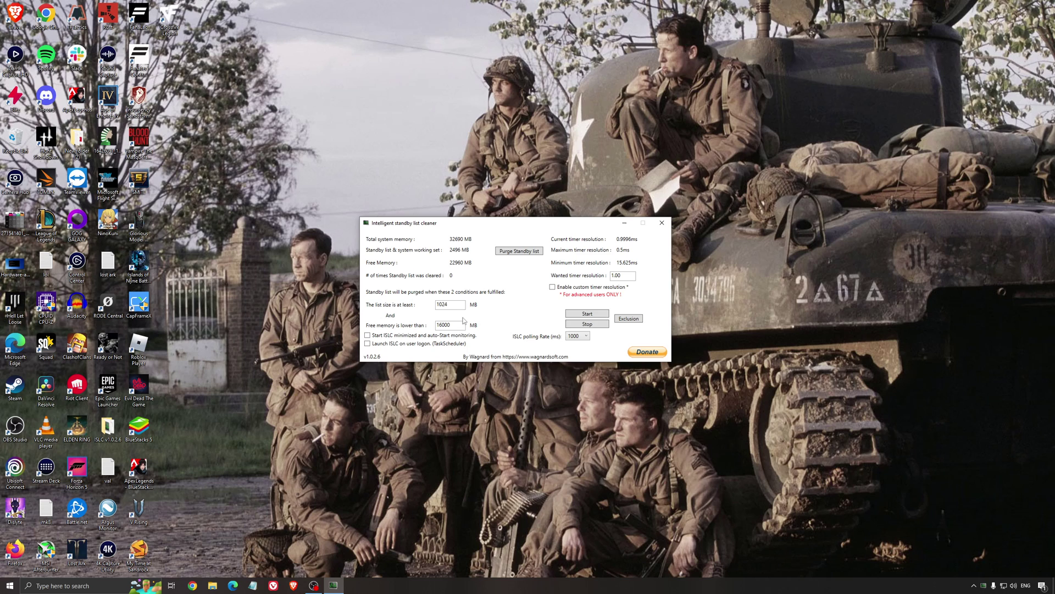
{"action": "left_click_drag", "start_coordinate": [463, 324], "coordinate": [365, 325]}
{"action": "left_click", "coordinate": [584, 314]}
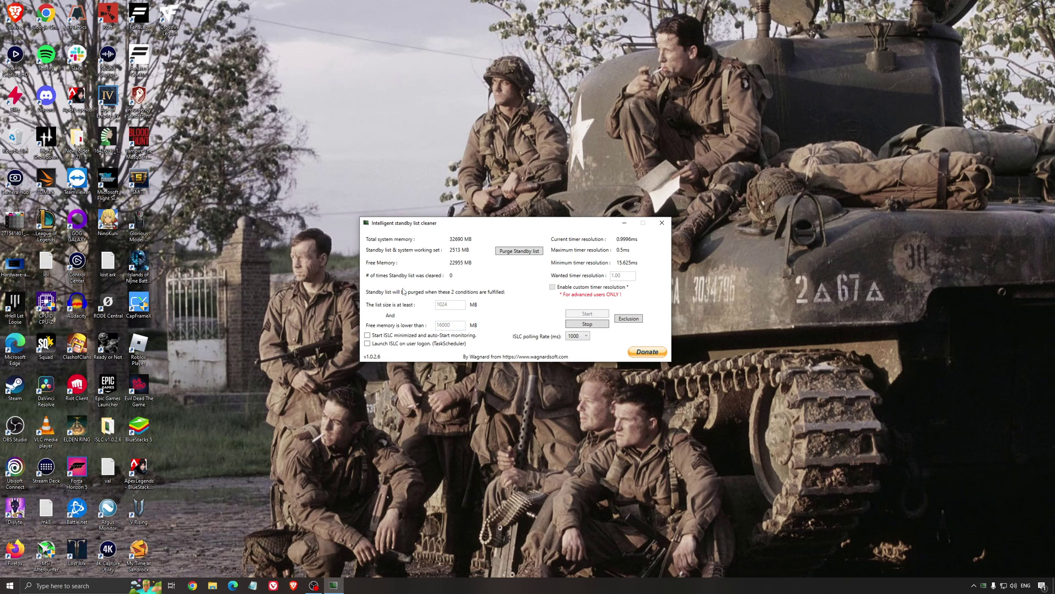
{"action": "left_click_drag", "start_coordinate": [558, 223], "coordinate": [593, 222]}
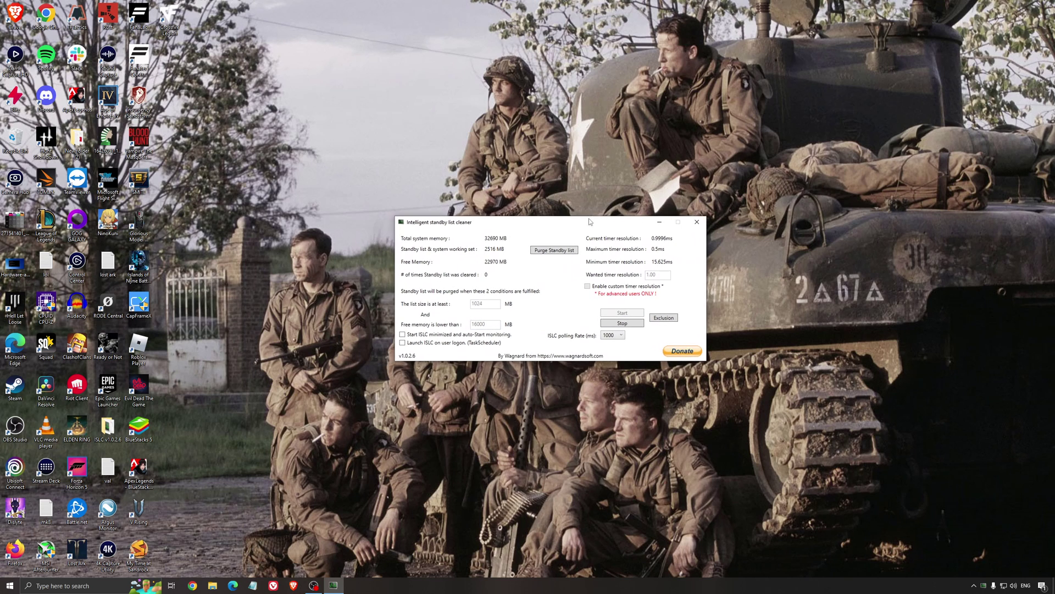
{"action": "left_click", "coordinate": [660, 222]}
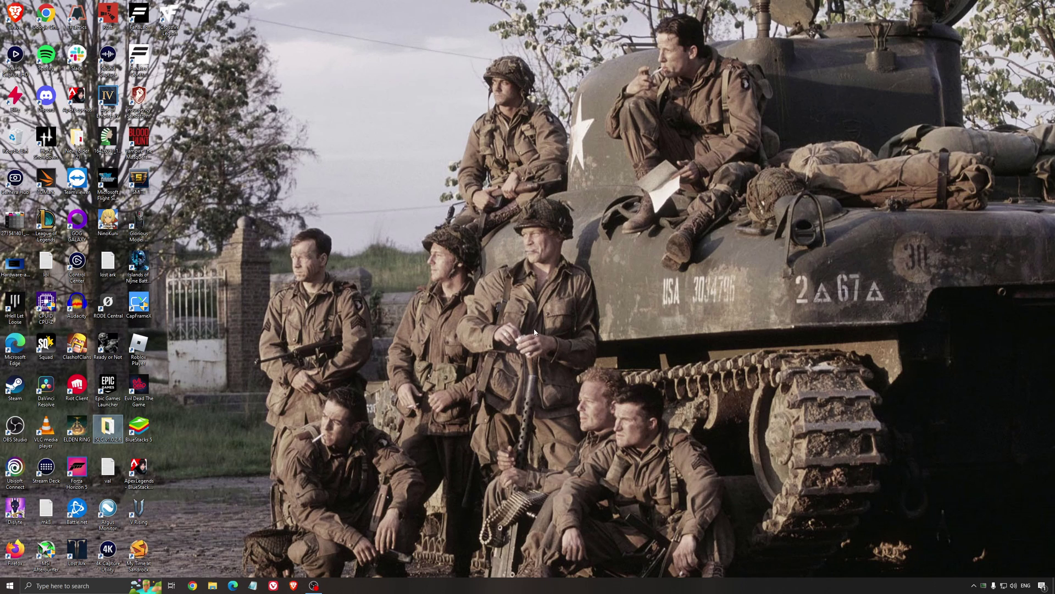
{"action": "left_click", "coordinate": [510, 295]}
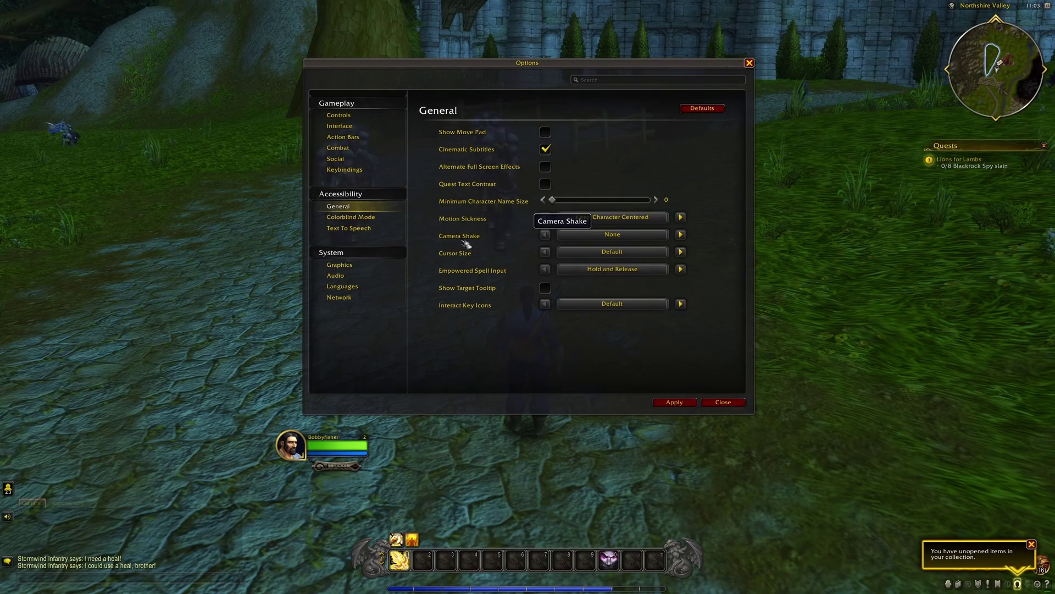
In World of Warcraft's general accessibility options, examine the Camera Shake choices and keep None.
{"action": "left_click", "coordinate": [637, 236]}
{"action": "left_click", "coordinate": [719, 254]}
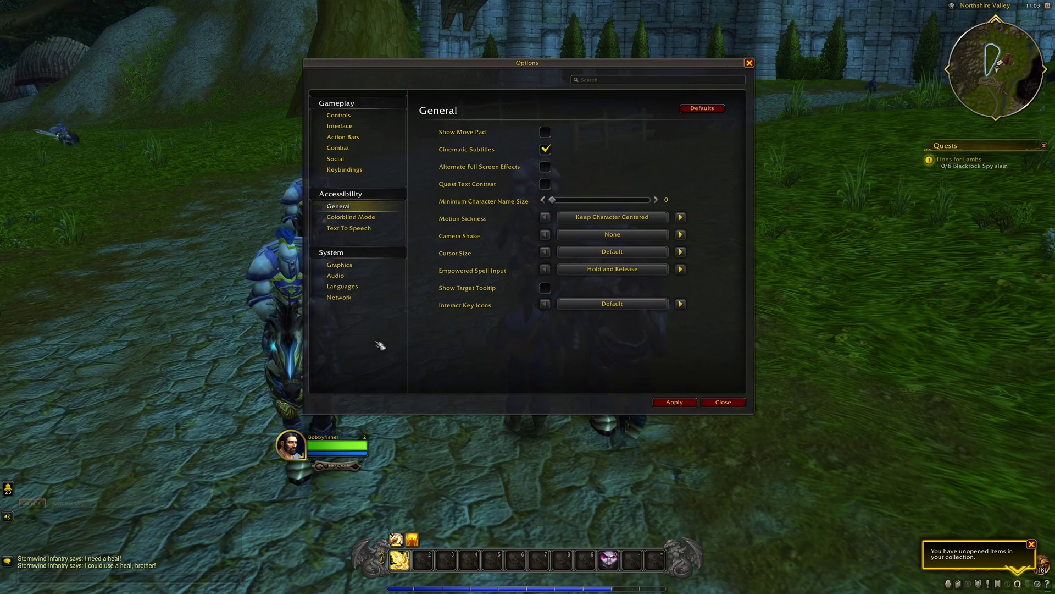
{"action": "left_click", "coordinate": [621, 234]}
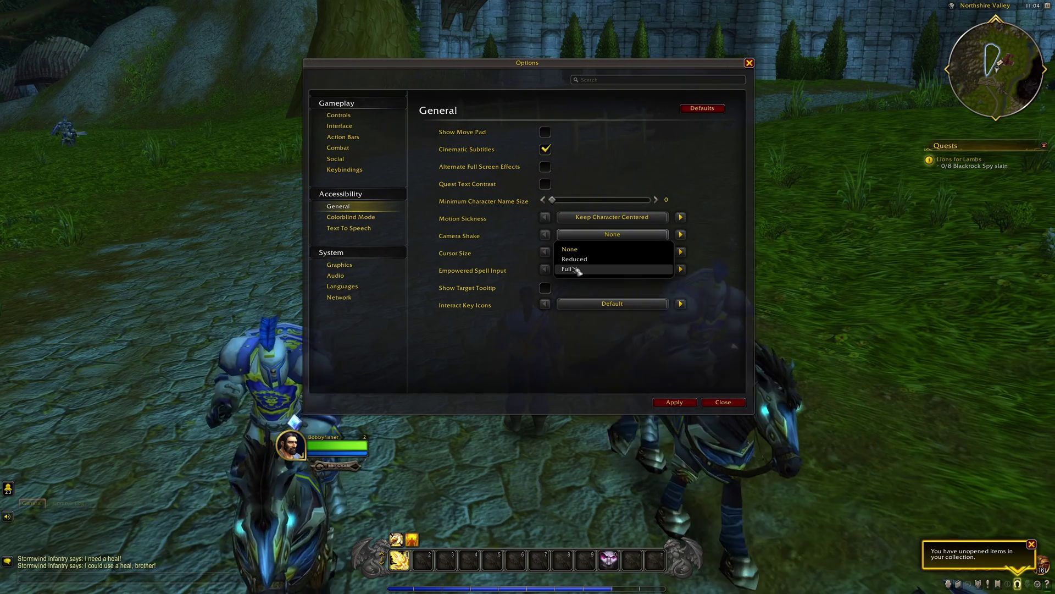
{"action": "left_click", "coordinate": [726, 242]}
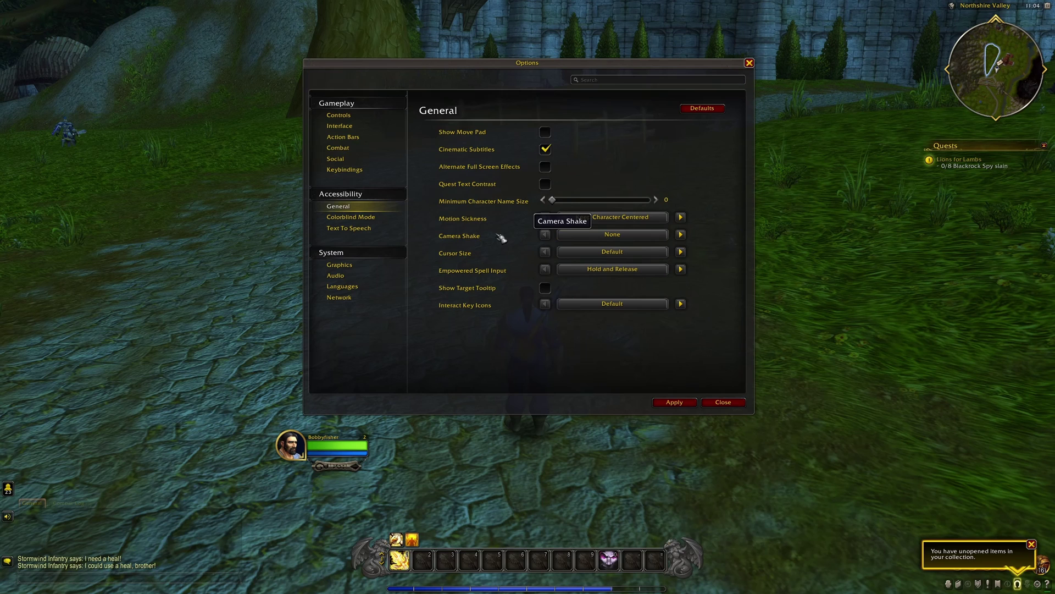
Open World of Warcraft's graphics options and choose Fullscreen (Windowed) as the display mode.
{"action": "left_click", "coordinate": [339, 265]}
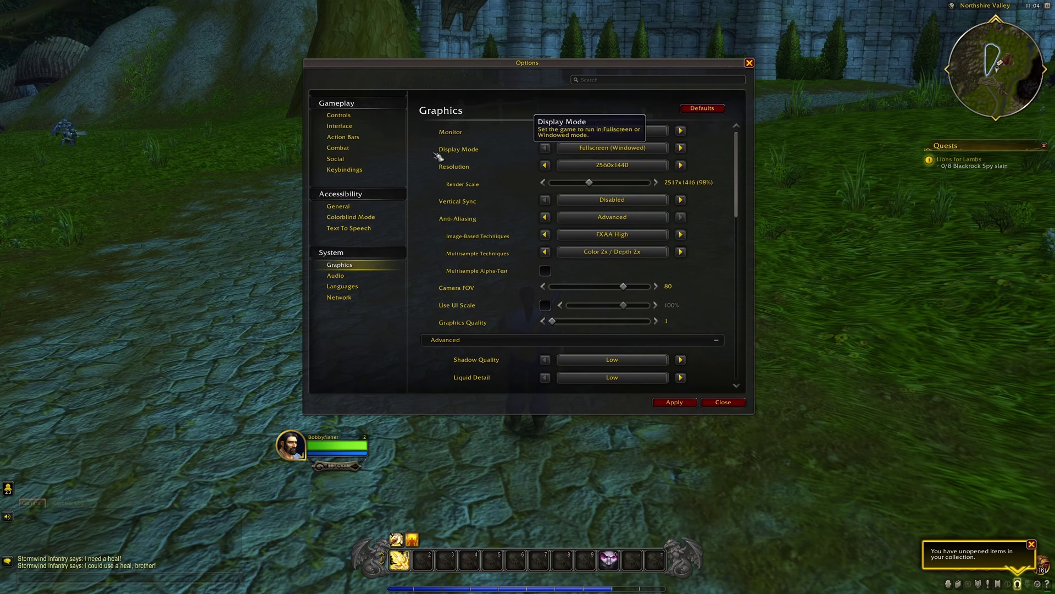
{"action": "left_click", "coordinate": [625, 148]}
{"action": "left_click", "coordinate": [602, 163]}
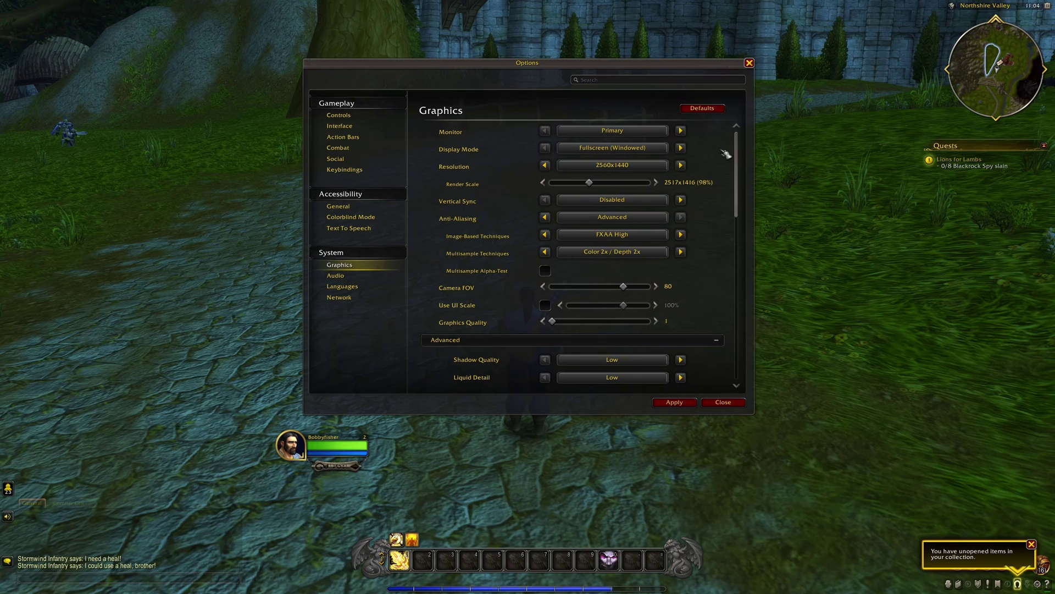
{"action": "left_click", "coordinate": [620, 147]}
{"action": "left_click", "coordinate": [599, 163]}
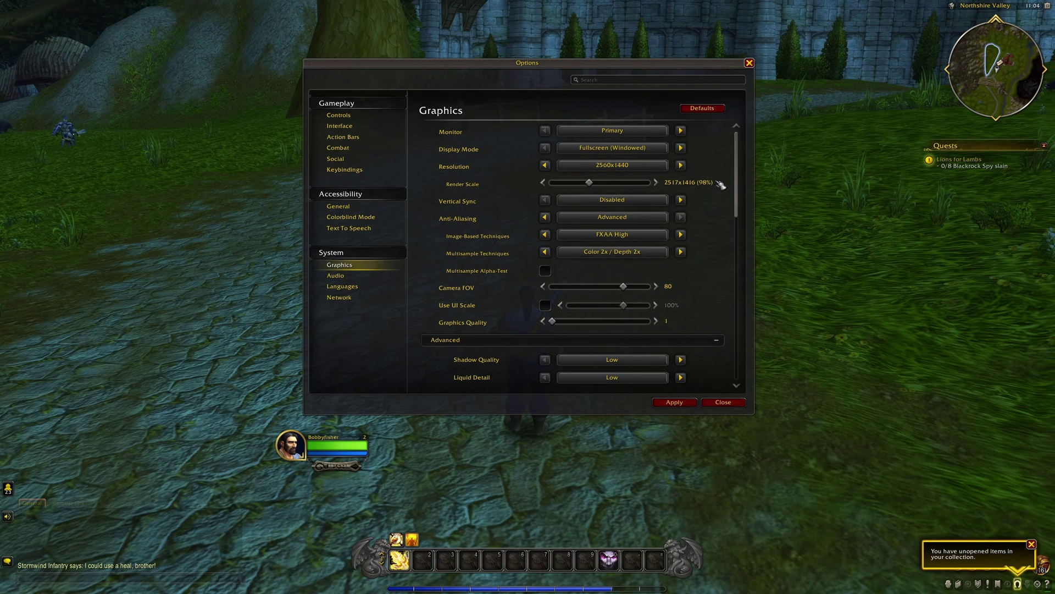
Examine the Render Scale setting and the Resample Quality description with its FidelityFX Super Resolution 1.0 option.
{"action": "scroll", "coordinate": [715, 186], "scroll_direction": "down", "scroll_amount": 2}
{"action": "scroll", "coordinate": [724, 209], "scroll_direction": "down", "scroll_amount": 15}
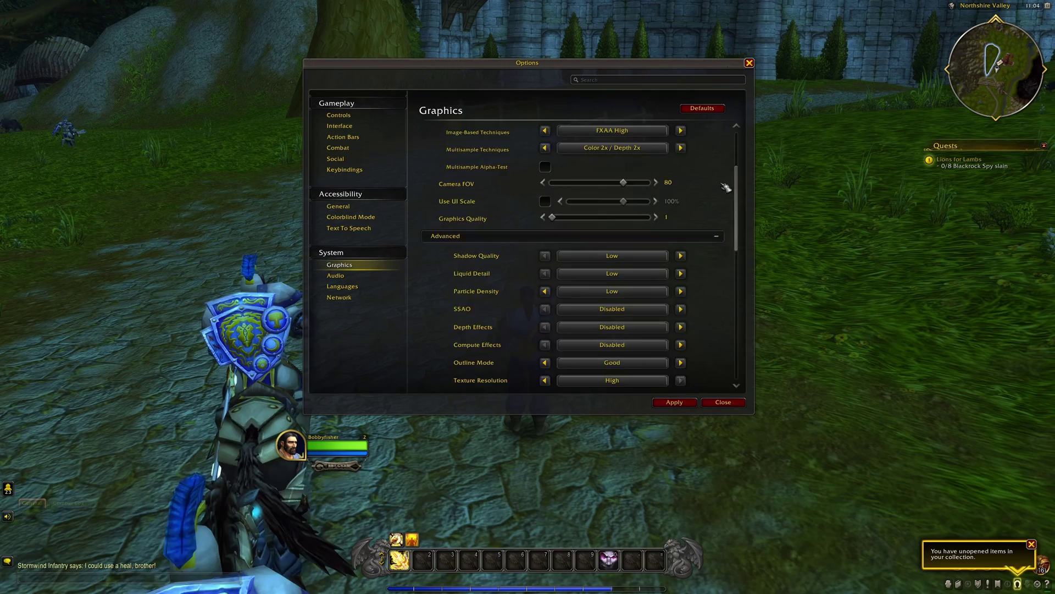
{"action": "mouse_move", "coordinate": [654, 252]}
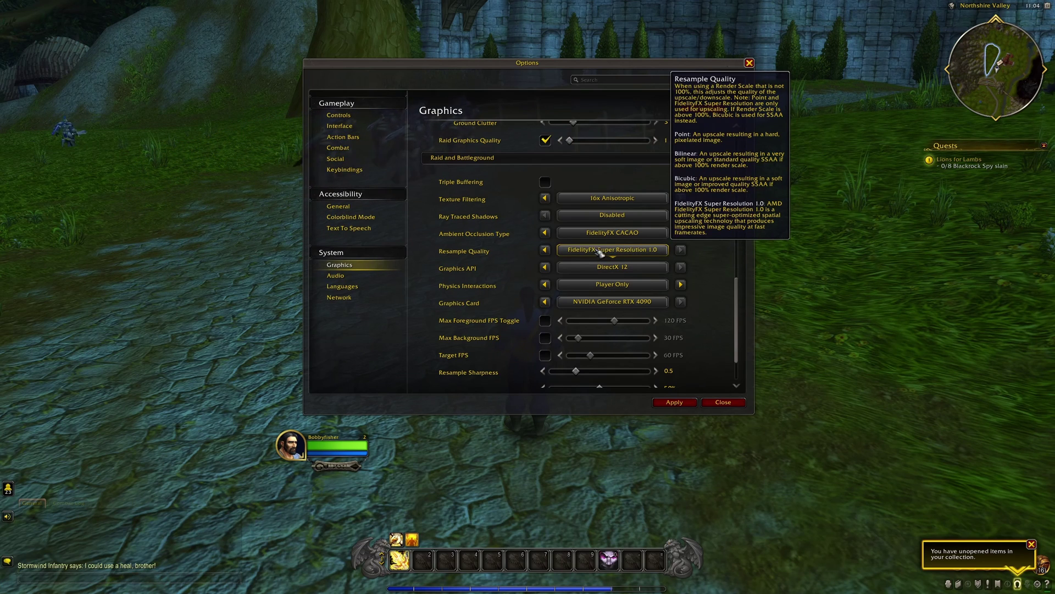
{"action": "scroll", "coordinate": [687, 236], "scroll_direction": "up", "scroll_amount": 10}
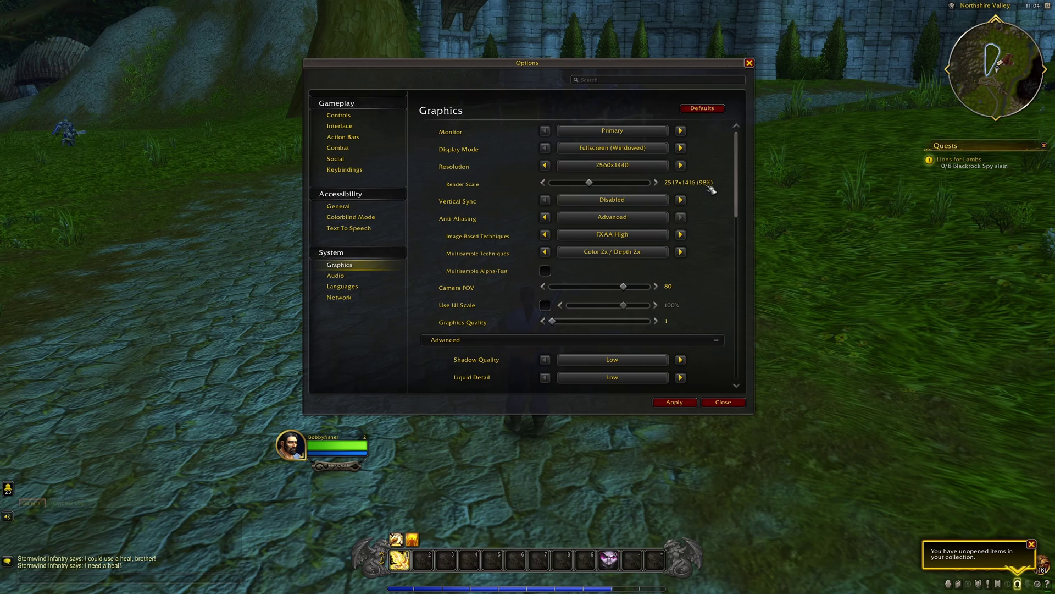
{"action": "scroll", "coordinate": [704, 197], "scroll_direction": "down", "scroll_amount": 8}
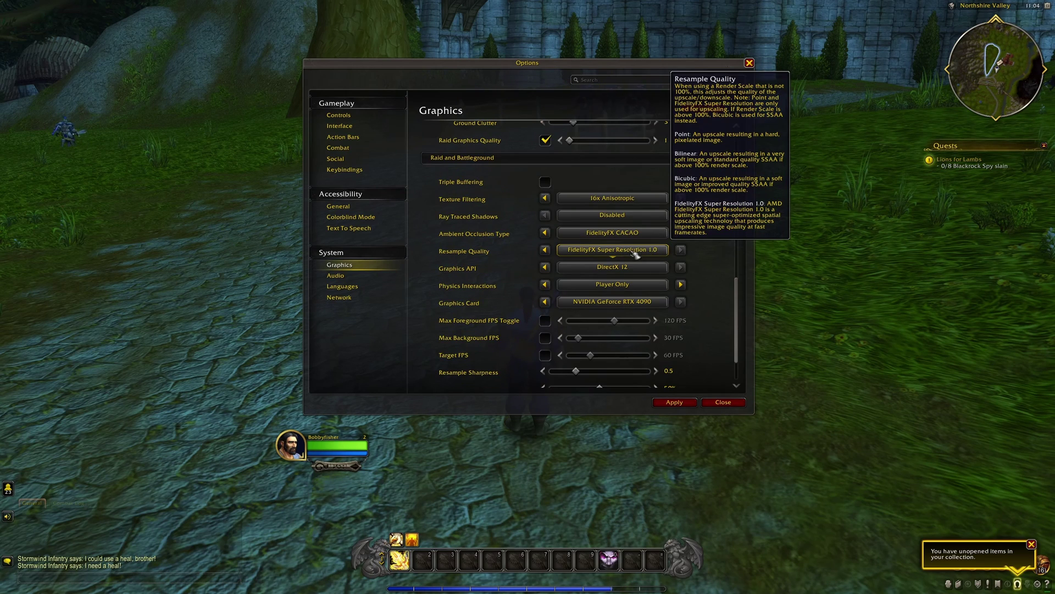
{"action": "scroll", "coordinate": [664, 253], "scroll_direction": "up", "scroll_amount": 10}
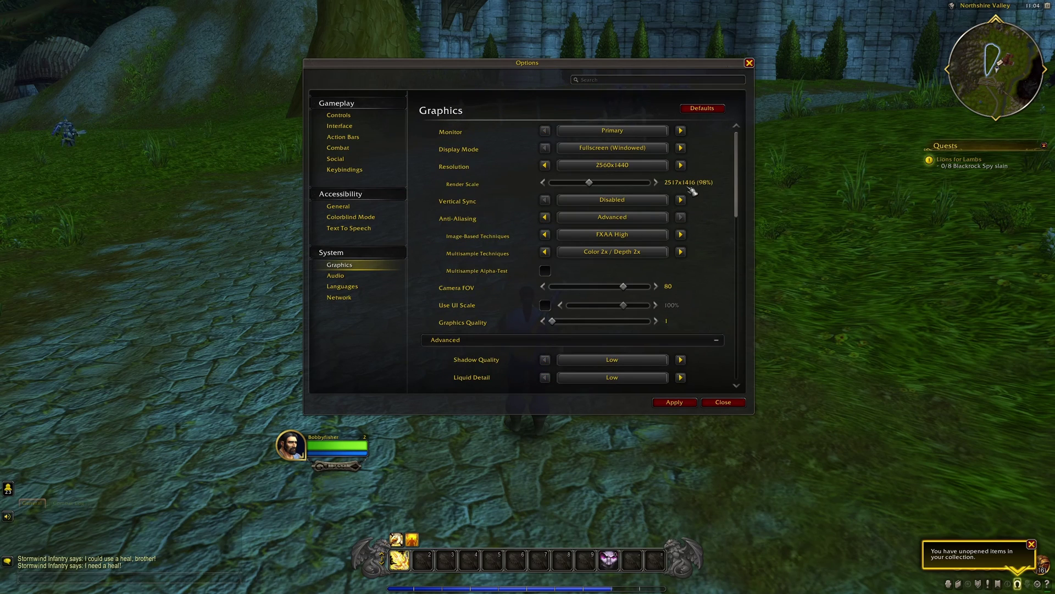
{"action": "mouse_move", "coordinate": [635, 182]}
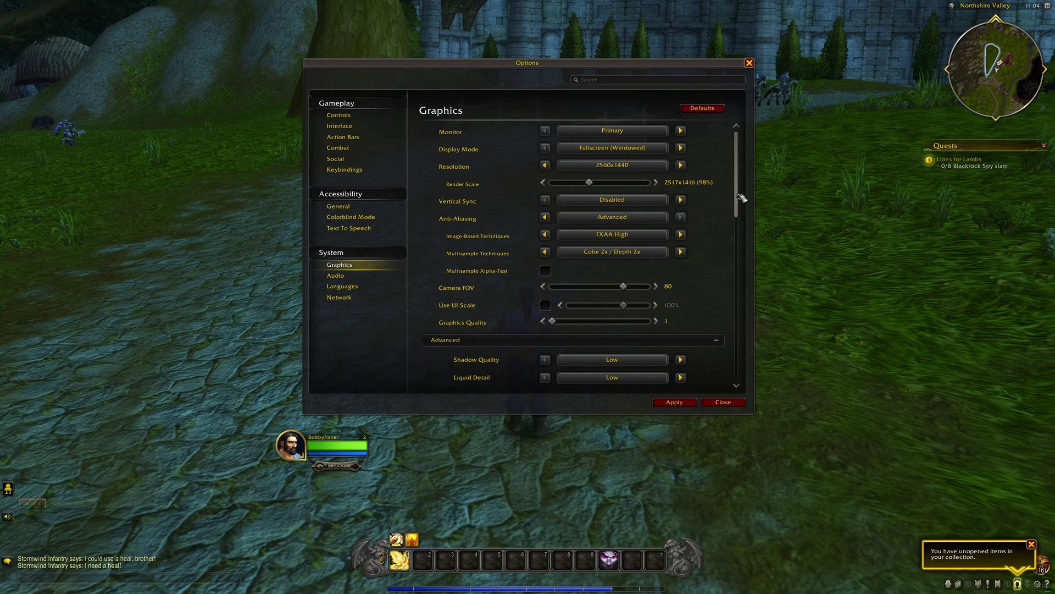
{"action": "mouse_move", "coordinate": [581, 182]}
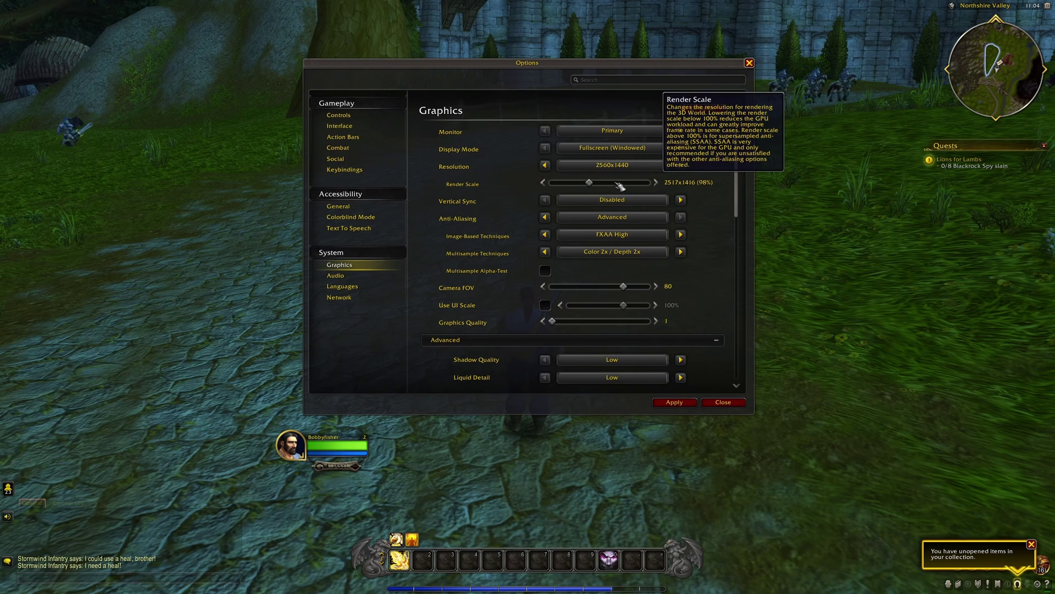
{"action": "scroll", "coordinate": [733, 224], "scroll_direction": "down", "scroll_amount": 10}
{"action": "mouse_move", "coordinate": [600, 206]}
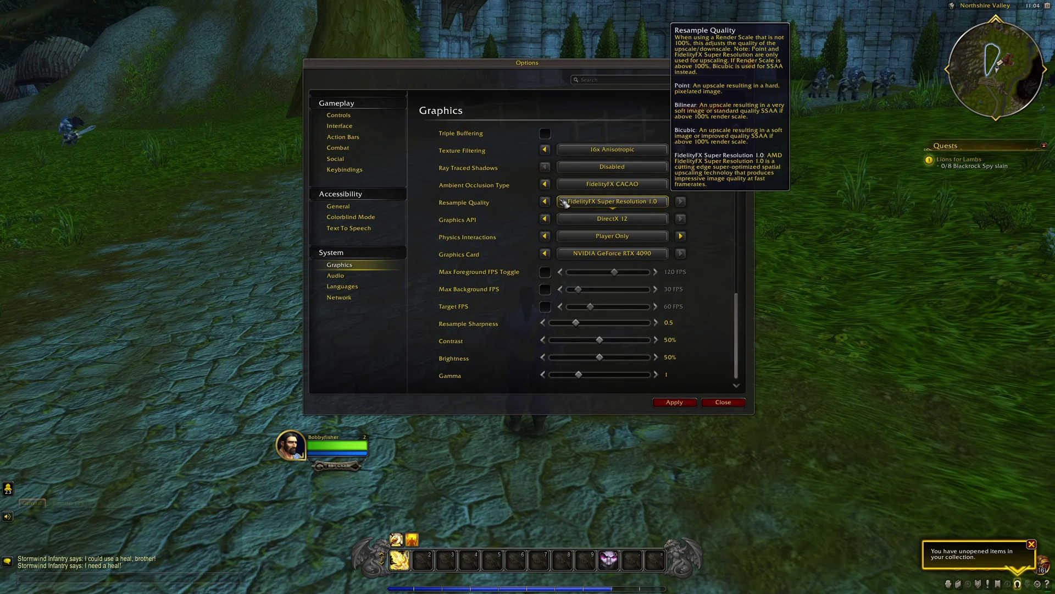
{"action": "scroll", "coordinate": [735, 223], "scroll_direction": "up", "scroll_amount": 10}
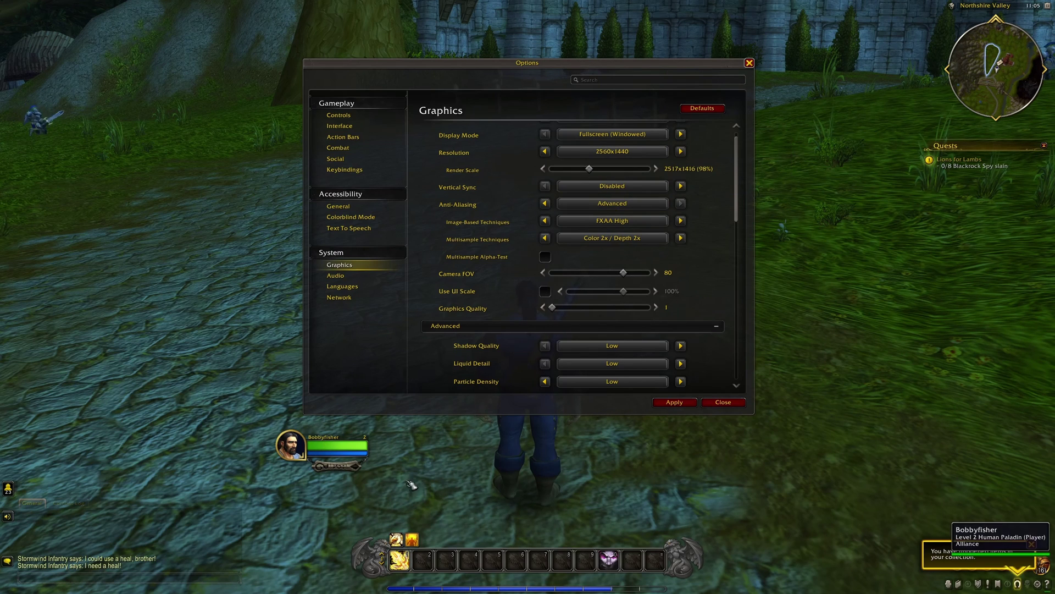
Review the Vertical Sync choices and the image-based and multisample anti-aliasing techniques without changing them.
{"action": "left_click", "coordinate": [638, 188]}
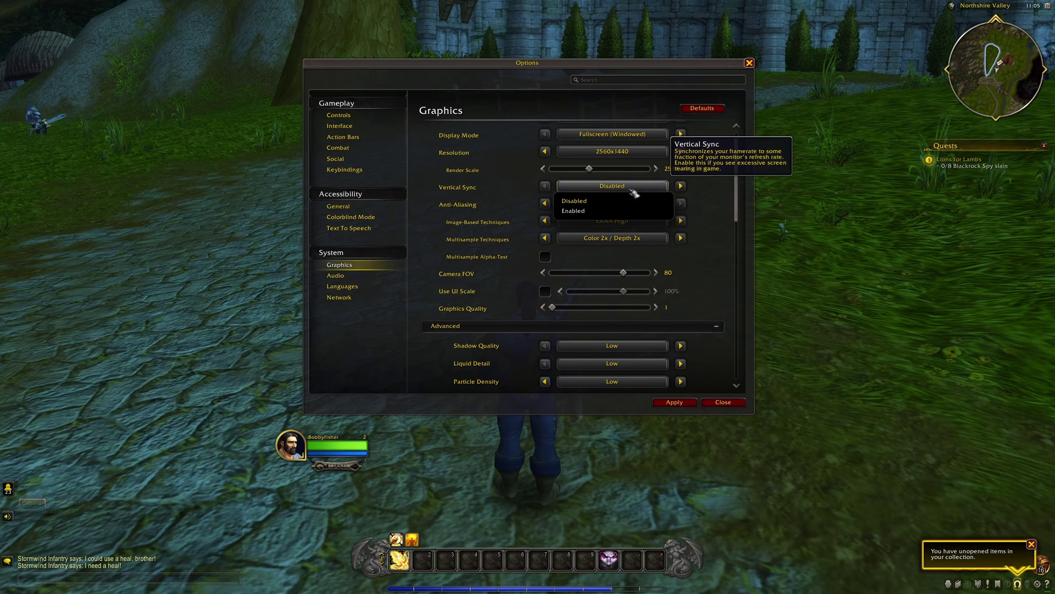
{"action": "left_click", "coordinate": [737, 194]}
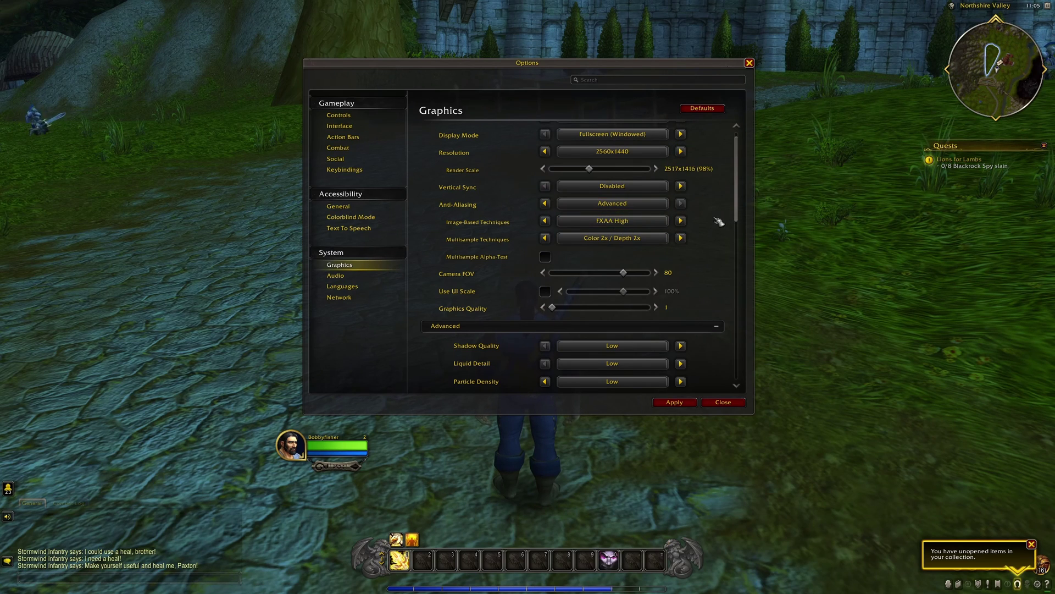
{"action": "scroll", "coordinate": [719, 222], "scroll_direction": "down", "scroll_amount": 2}
{"action": "left_click", "coordinate": [654, 186]}
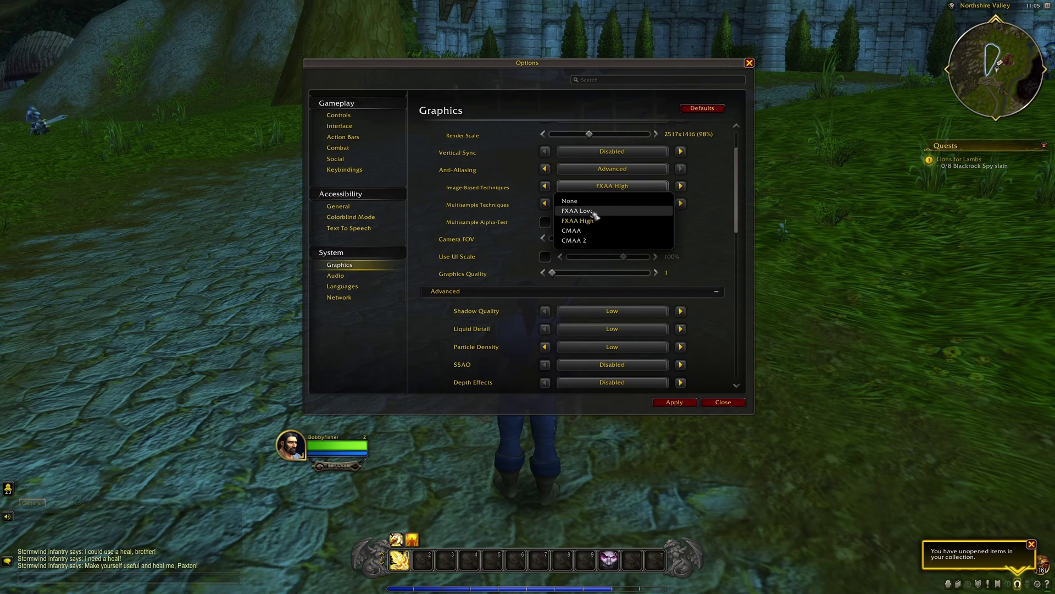
{"action": "left_click", "coordinate": [611, 206]}
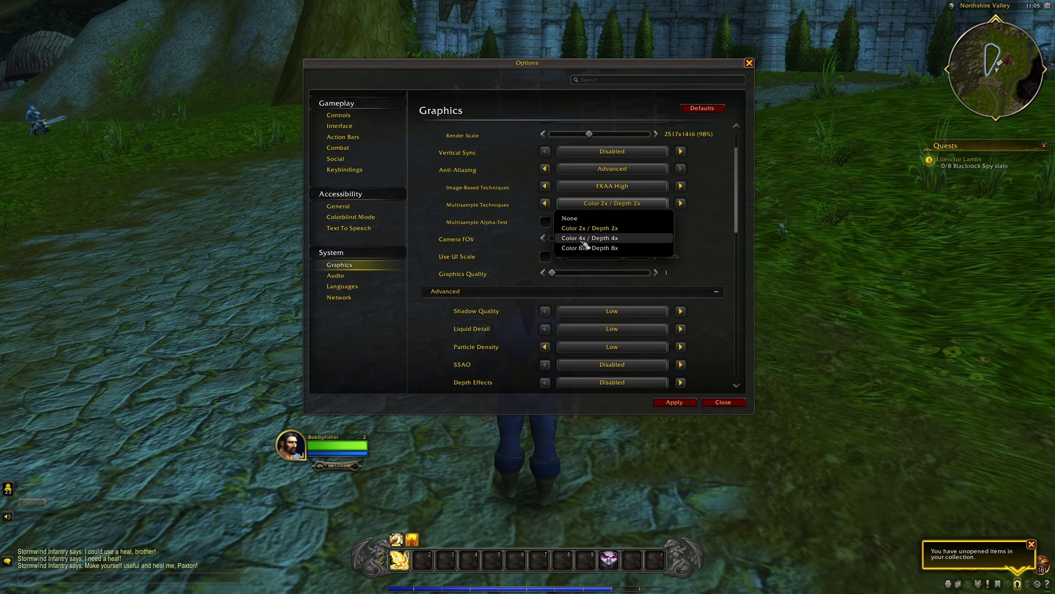
{"action": "left_click", "coordinate": [706, 225]}
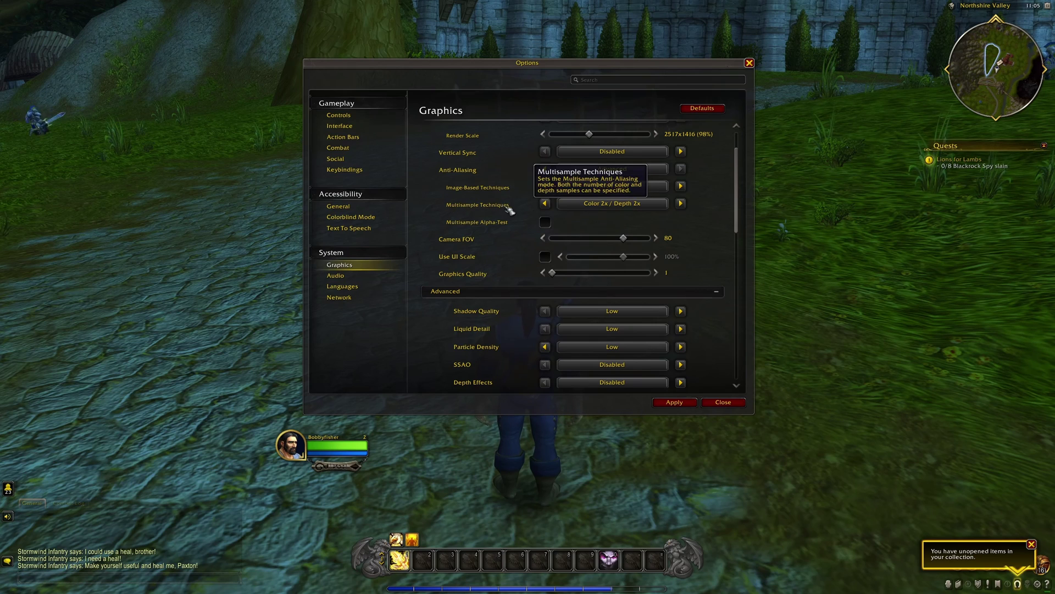
Try a Camera FOV of 90 and set it back to 80.
{"action": "scroll", "coordinate": [622, 209], "scroll_direction": "down", "scroll_amount": 2}
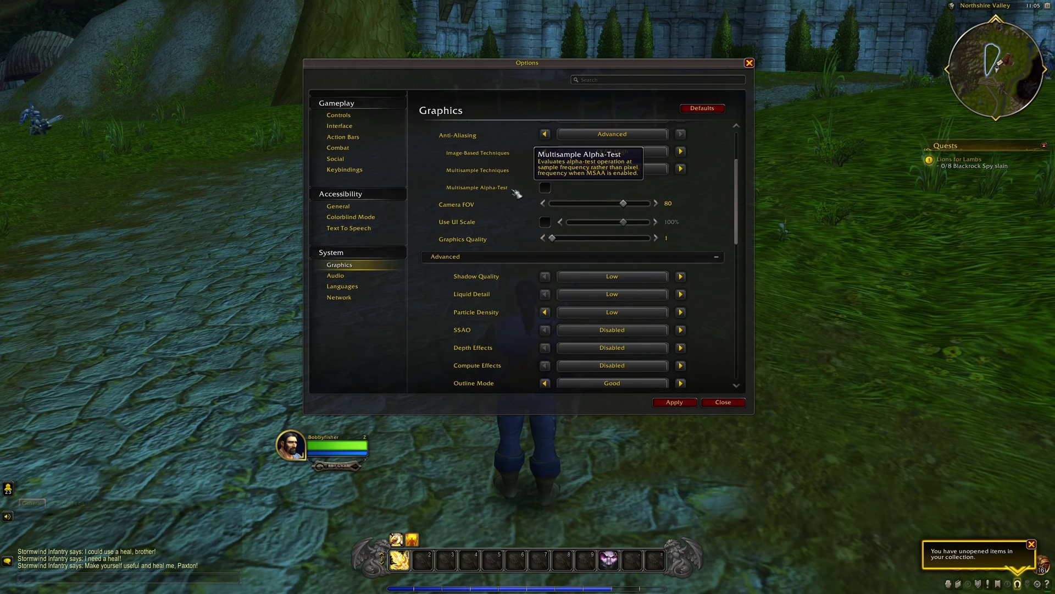
{"action": "scroll", "coordinate": [621, 184], "scroll_direction": "down", "scroll_amount": 2}
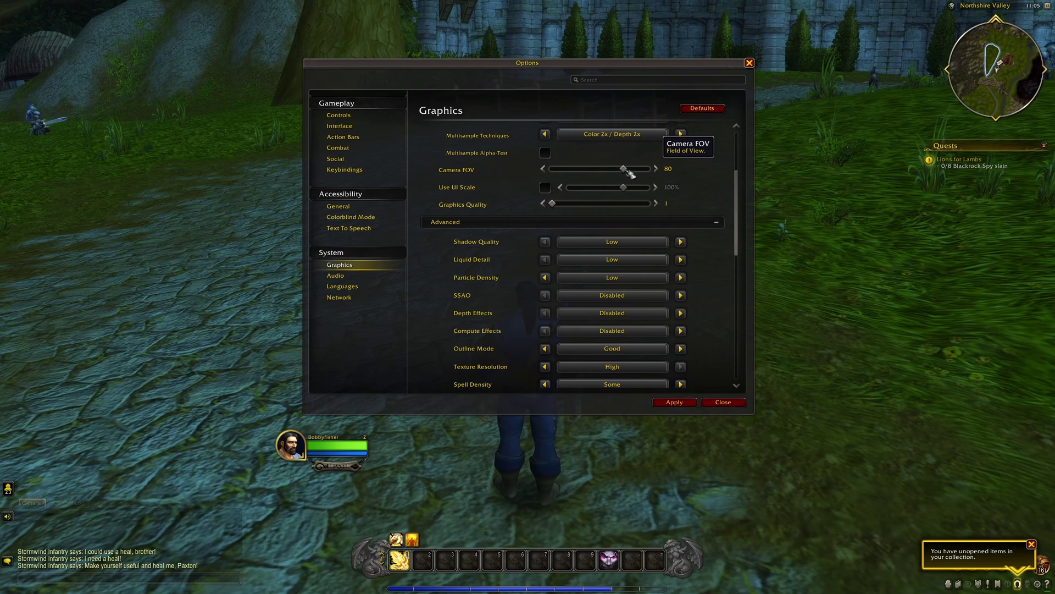
{"action": "scroll", "coordinate": [629, 173], "scroll_direction": "up", "scroll_amount": 2}
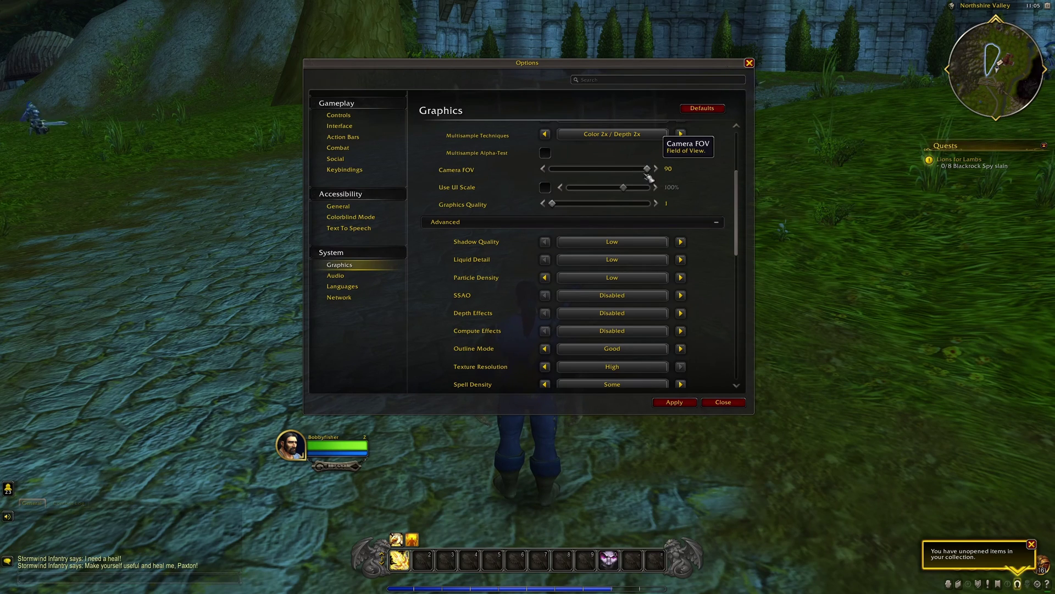
{"action": "left_click_drag", "start_coordinate": [647, 168], "coordinate": [608, 173]}
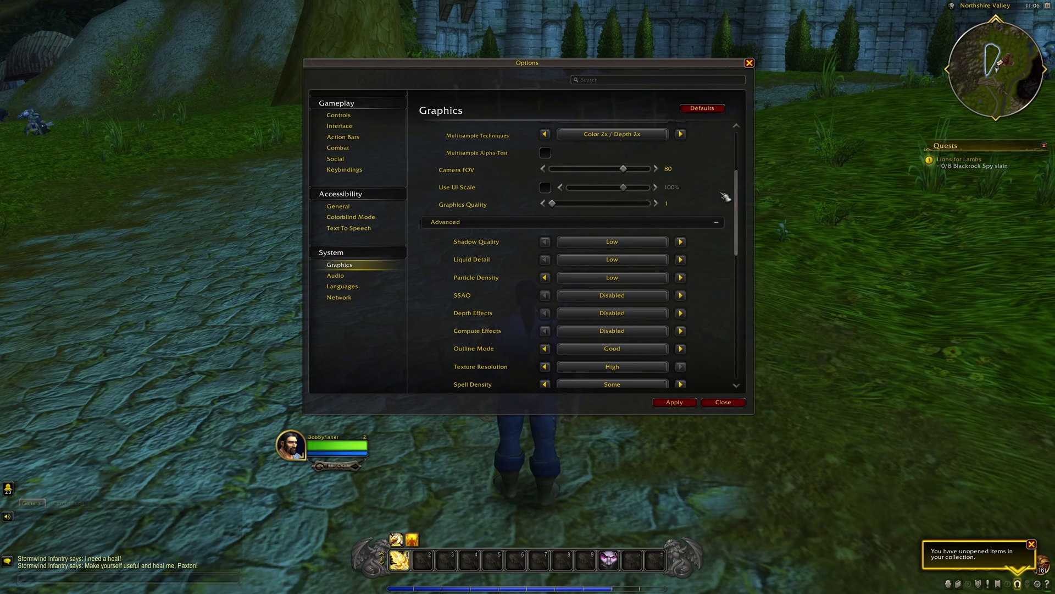
Review the Shadow Quality and Liquid Detail choices in the advanced graphics settings, keeping both at Low.
{"action": "scroll", "coordinate": [730, 191], "scroll_direction": "down", "scroll_amount": 2}
{"action": "scroll", "coordinate": [718, 189], "scroll_direction": "down", "scroll_amount": 2}
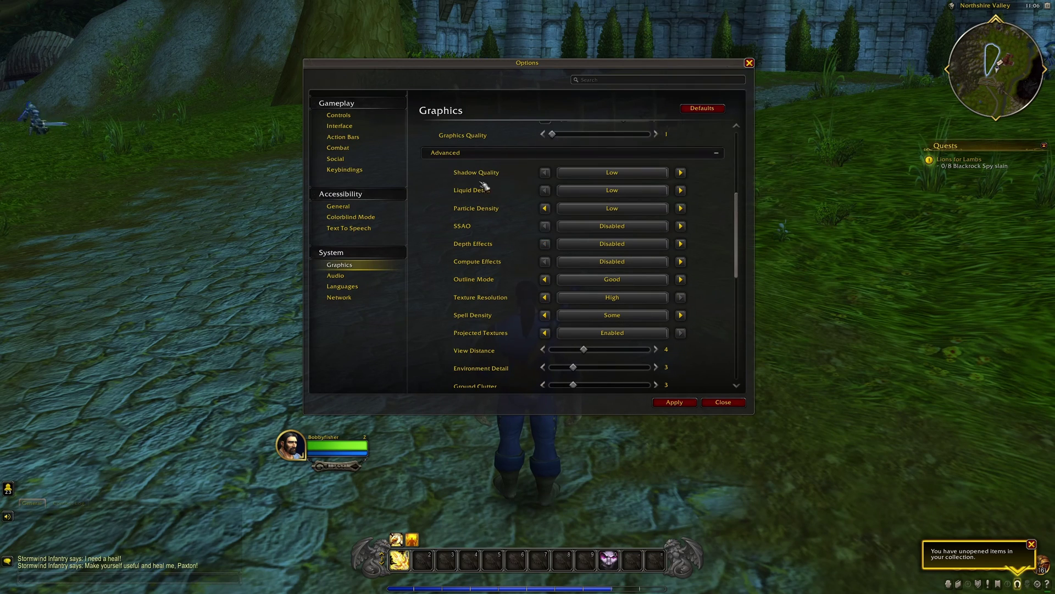
{"action": "left_click", "coordinate": [605, 174]}
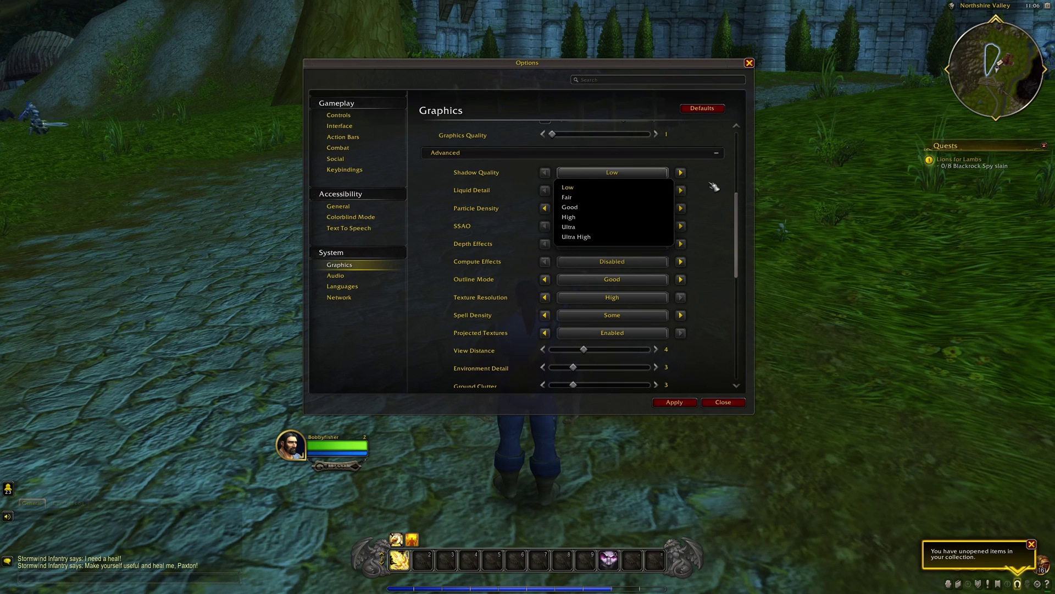
{"action": "left_click", "coordinate": [602, 172]}
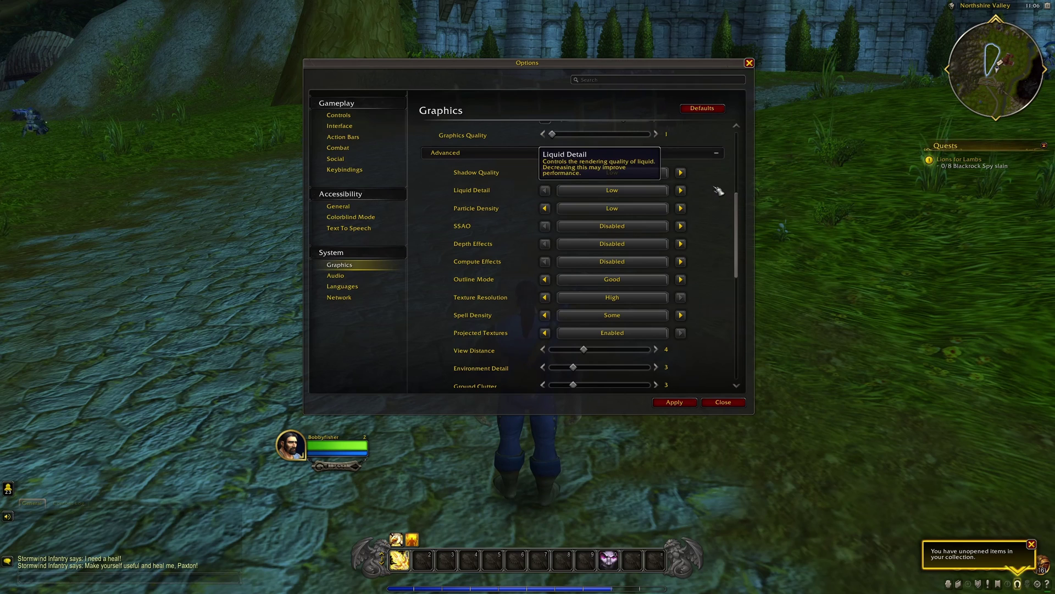
{"action": "scroll", "coordinate": [633, 175], "scroll_direction": "down", "scroll_amount": 2}
{"action": "scroll", "coordinate": [624, 178], "scroll_direction": "up", "scroll_amount": 2}
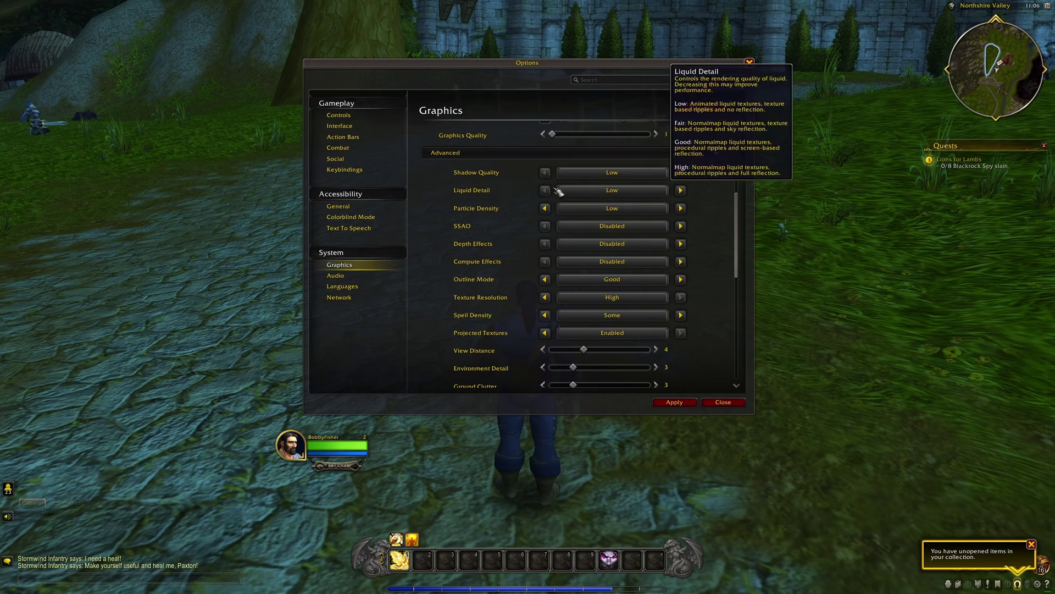
{"action": "left_click", "coordinate": [613, 191]}
{"action": "left_click", "coordinate": [614, 193]}
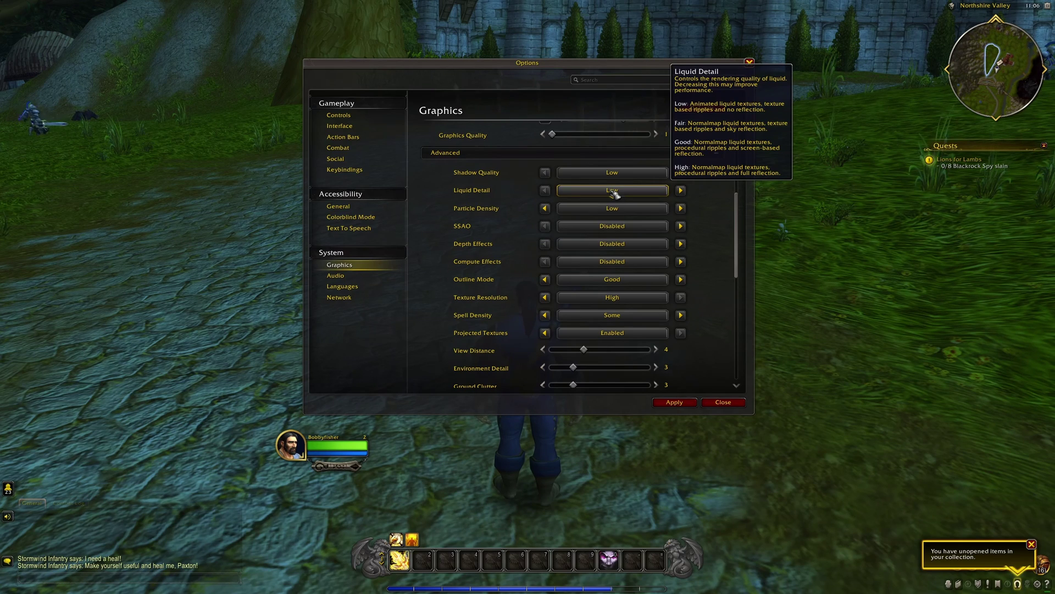
Try Particle Density at Fair and return it to Low.
{"action": "scroll", "coordinate": [613, 194], "scroll_direction": "down", "scroll_amount": 2}
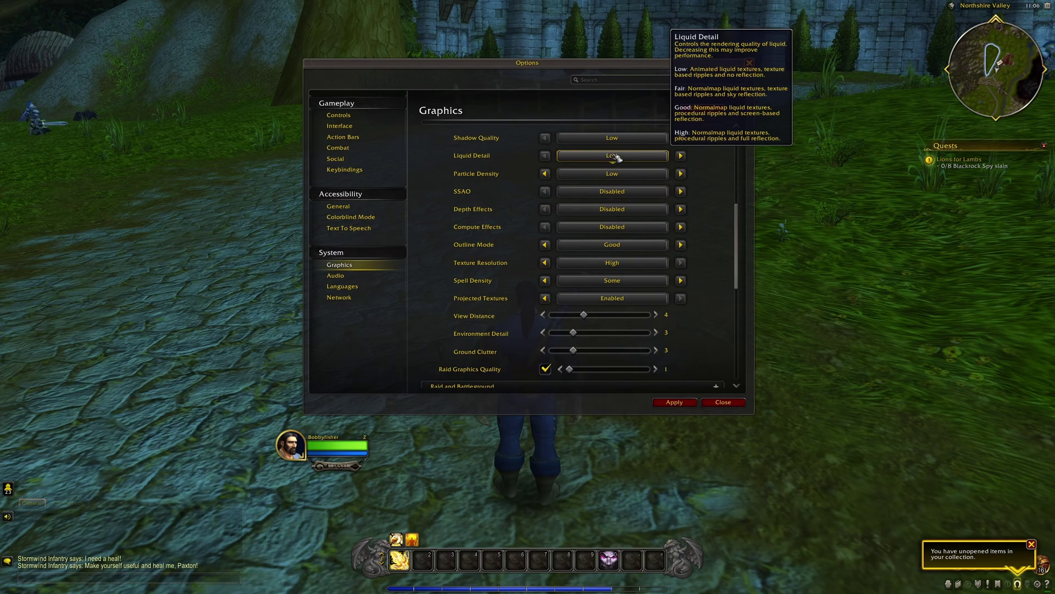
{"action": "left_click", "coordinate": [592, 175]}
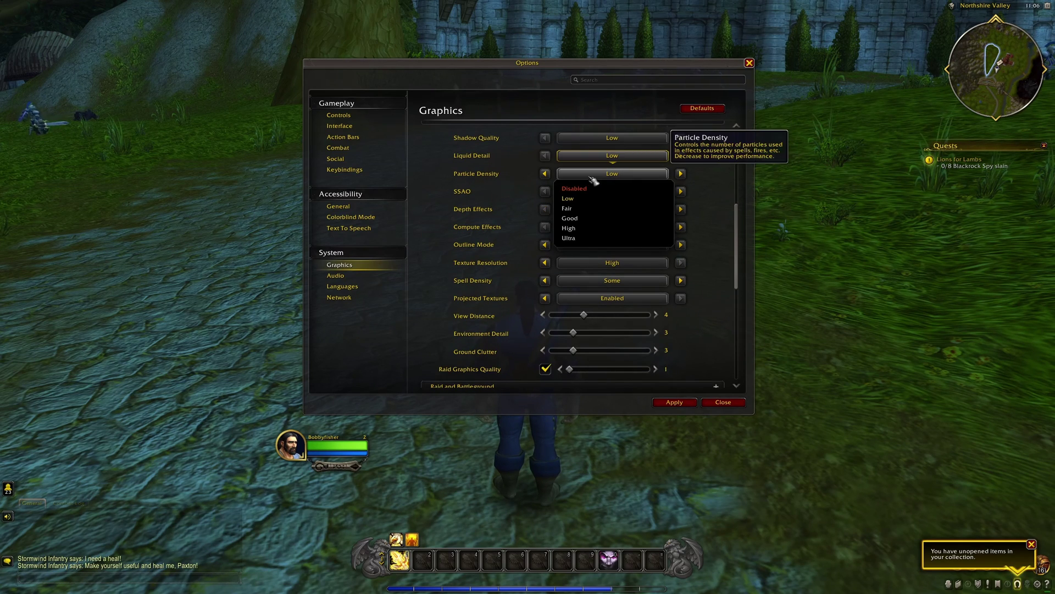
{"action": "left_click", "coordinate": [597, 205]}
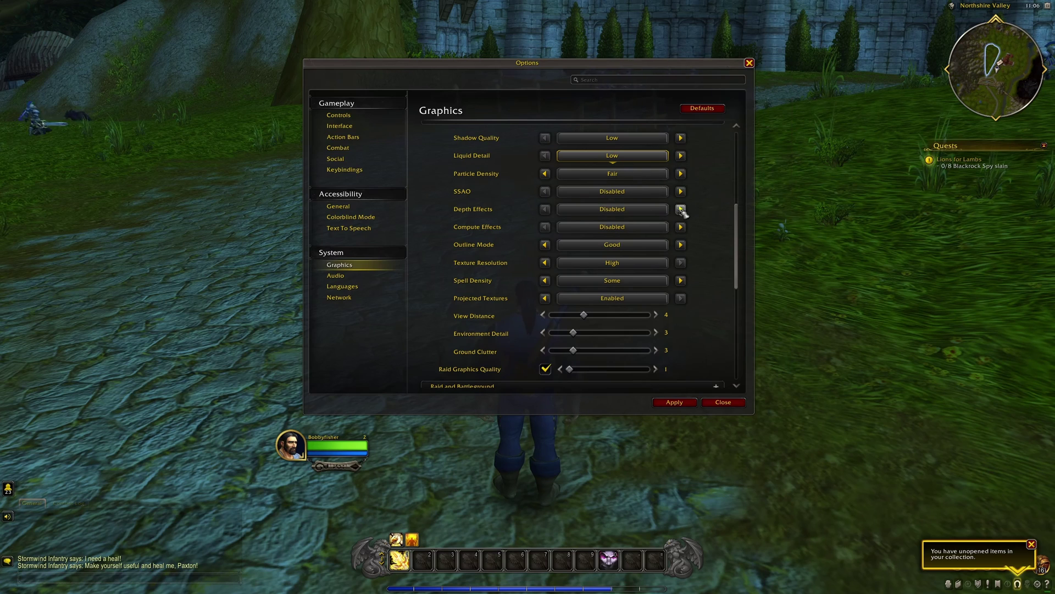
{"action": "left_click", "coordinate": [608, 174]}
{"action": "left_click", "coordinate": [581, 200]}
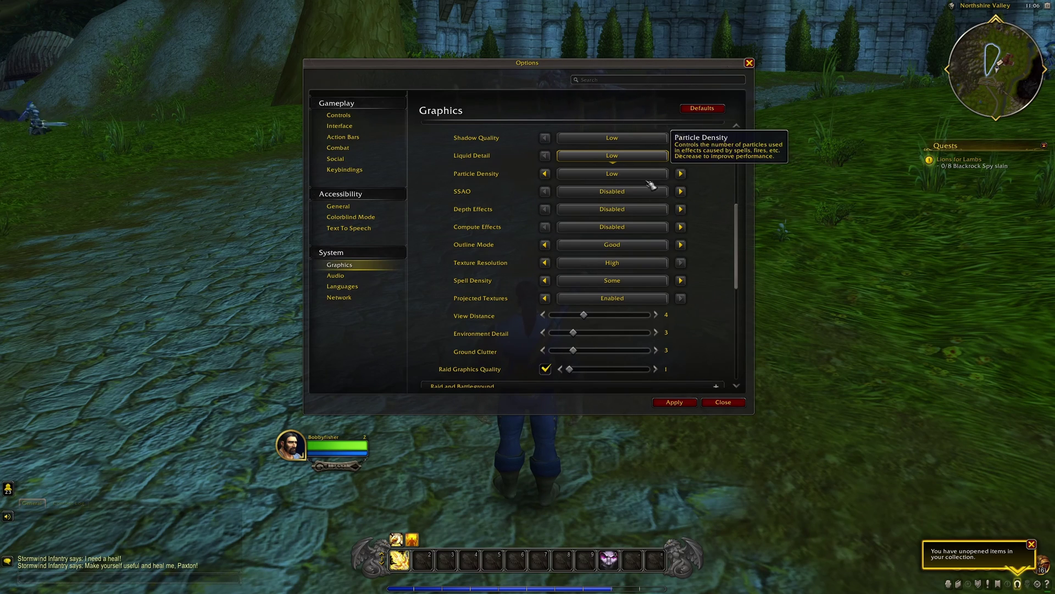
Try Particle Density at Disabled, set it to Fair instead, and check the remaining choices.
{"action": "left_click", "coordinate": [638, 175]}
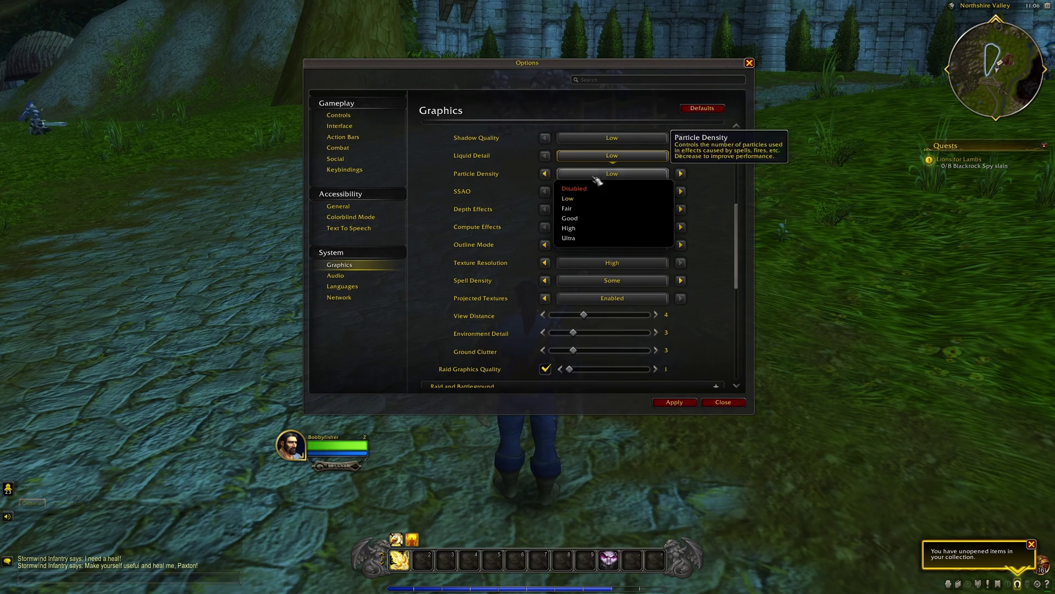
{"action": "left_click", "coordinate": [586, 191]}
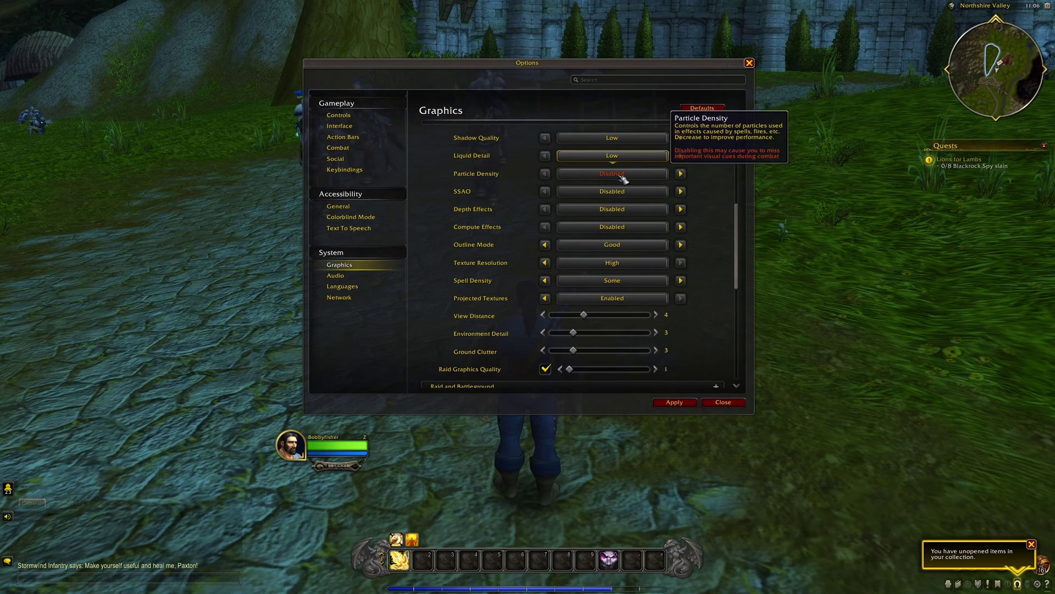
{"action": "left_click", "coordinate": [623, 175]}
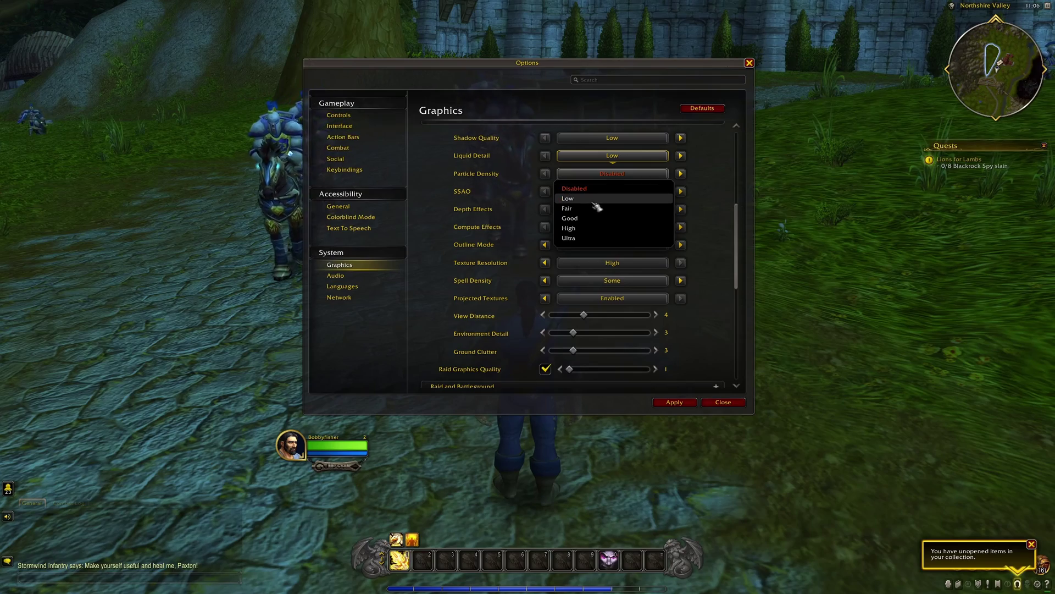
{"action": "left_click", "coordinate": [589, 208]}
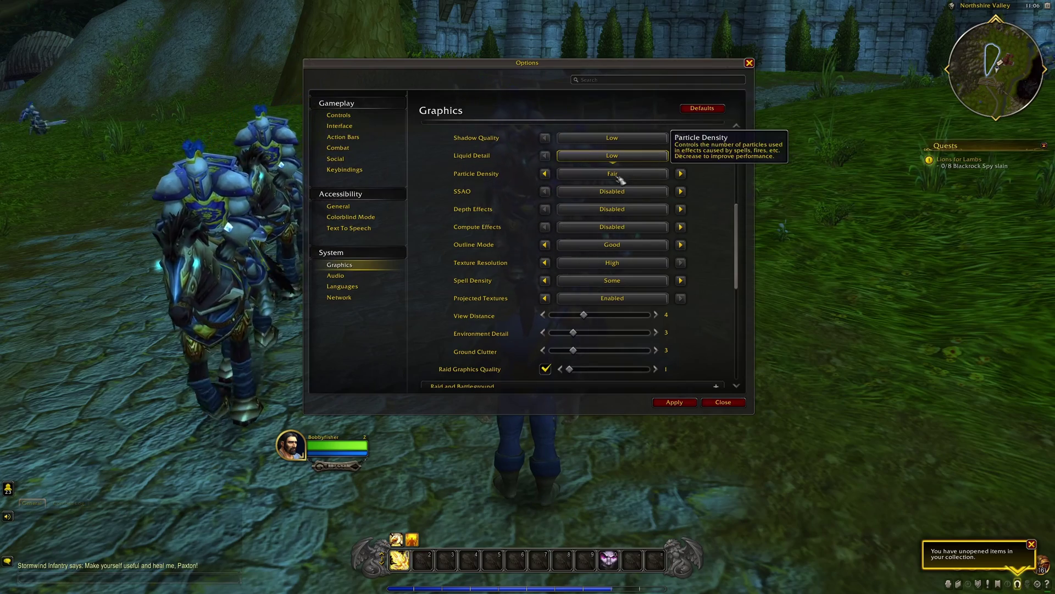
{"action": "left_click", "coordinate": [574, 175]}
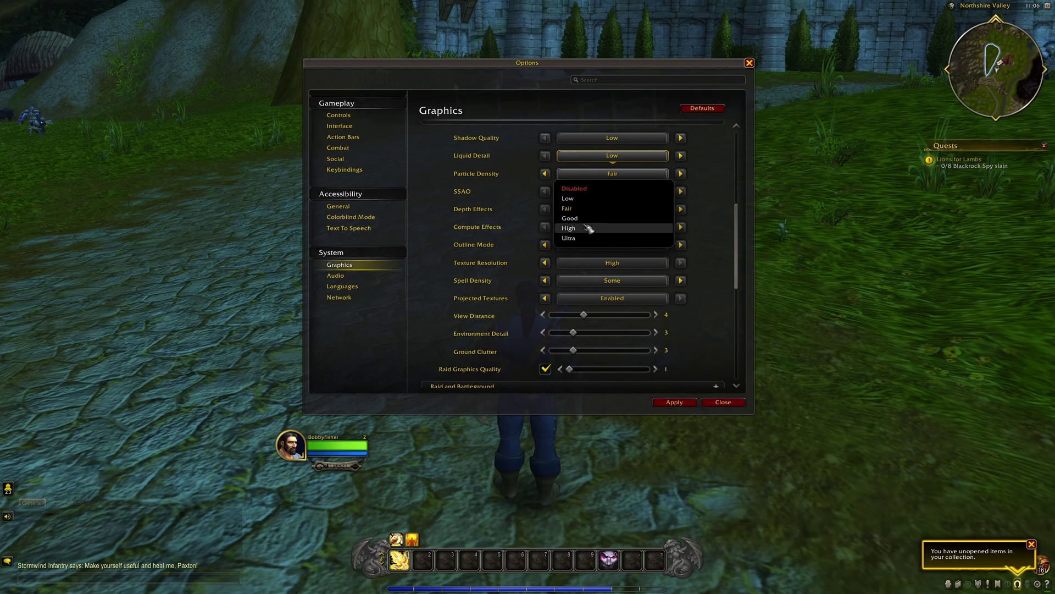
{"action": "left_click", "coordinate": [722, 199]}
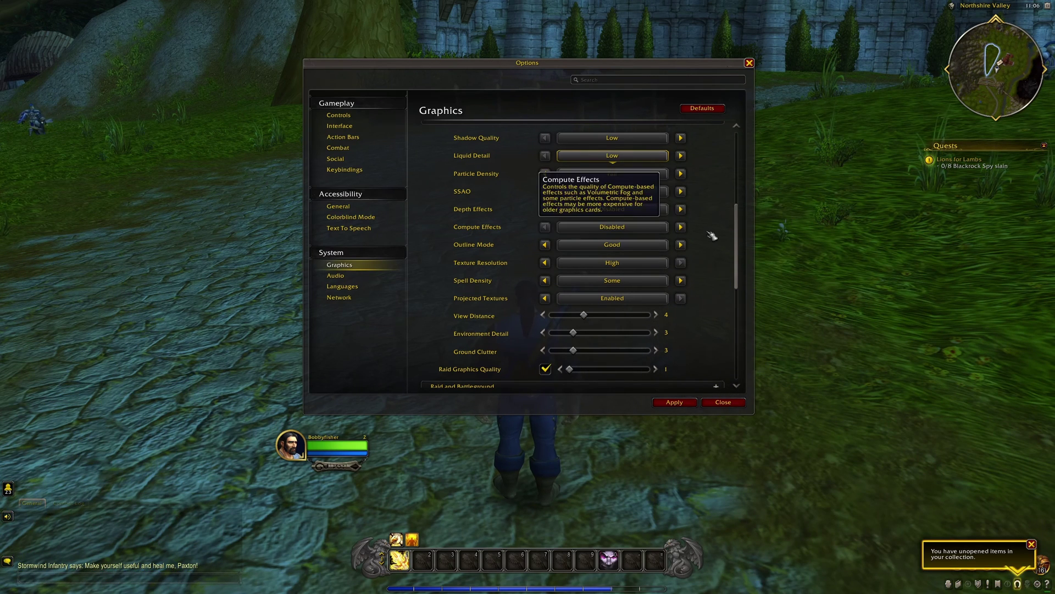
Review the SSAO, Depth Effects and Compute Effects choices, keeping all three at Disabled.
{"action": "scroll", "coordinate": [596, 169], "scroll_direction": "down", "scroll_amount": 1}
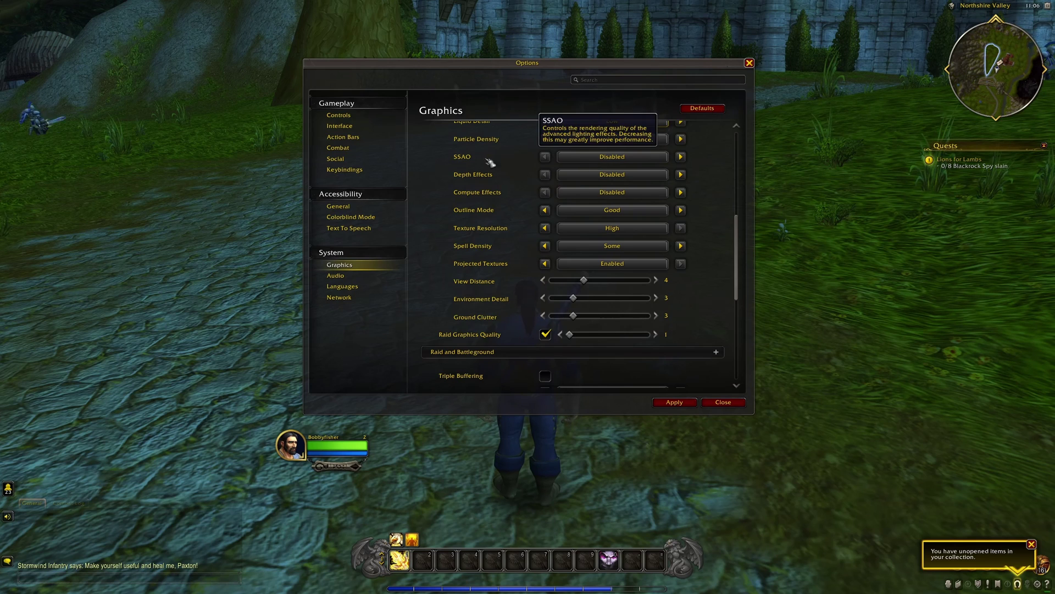
{"action": "left_click", "coordinate": [637, 157]}
{"action": "left_click", "coordinate": [618, 155]}
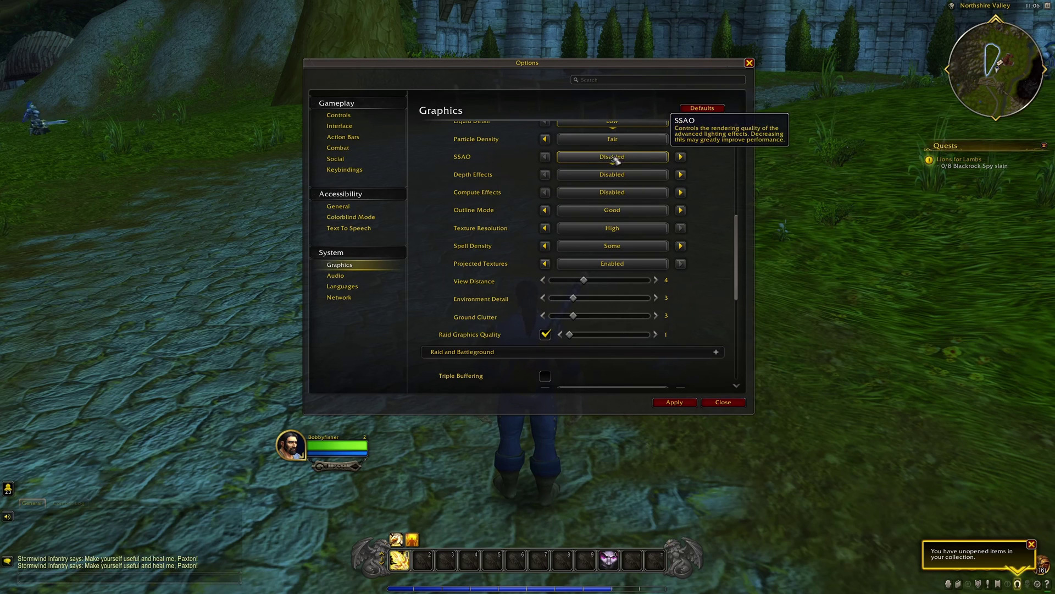
{"action": "left_click", "coordinate": [603, 177]}
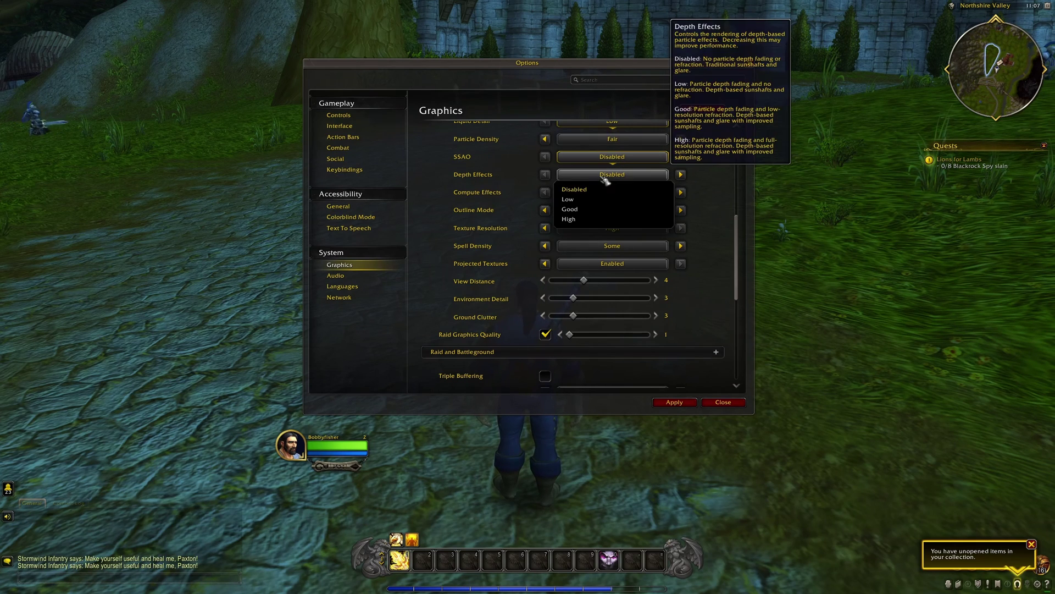
{"action": "left_click", "coordinate": [603, 178]}
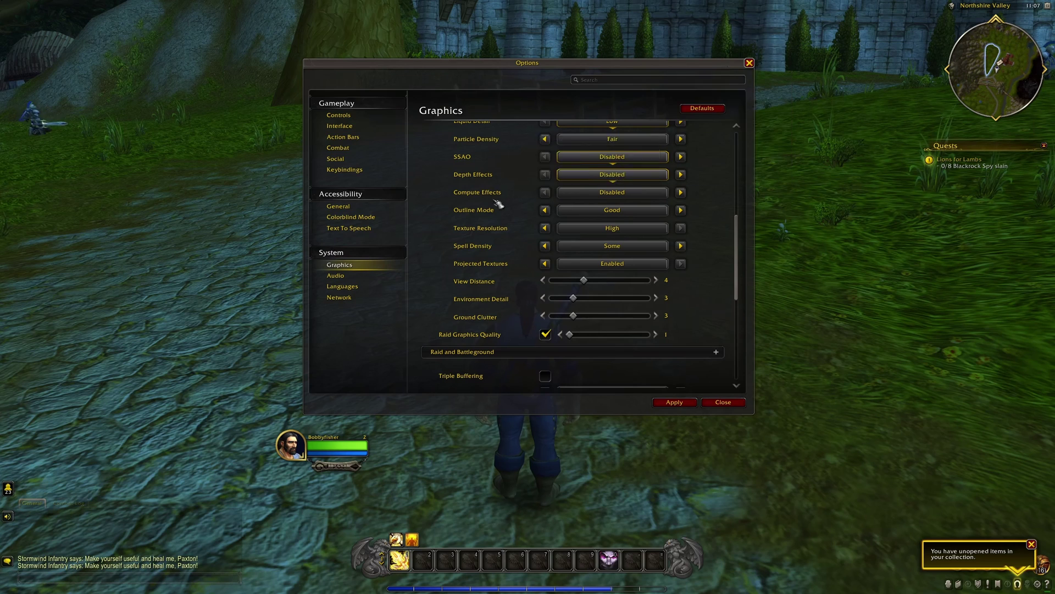
{"action": "left_click", "coordinate": [604, 197]}
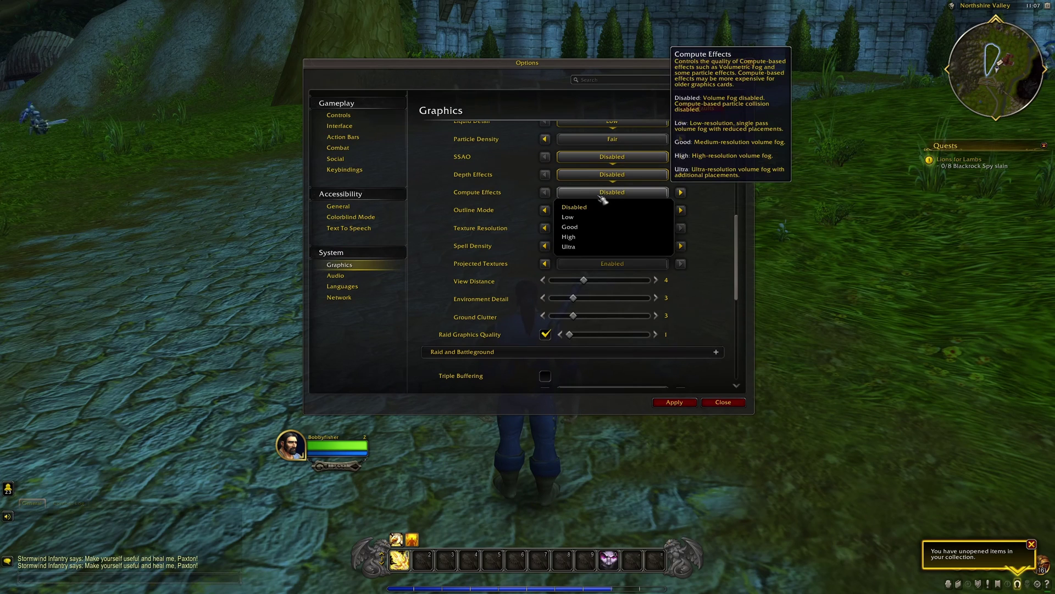
{"action": "left_click", "coordinate": [602, 197]}
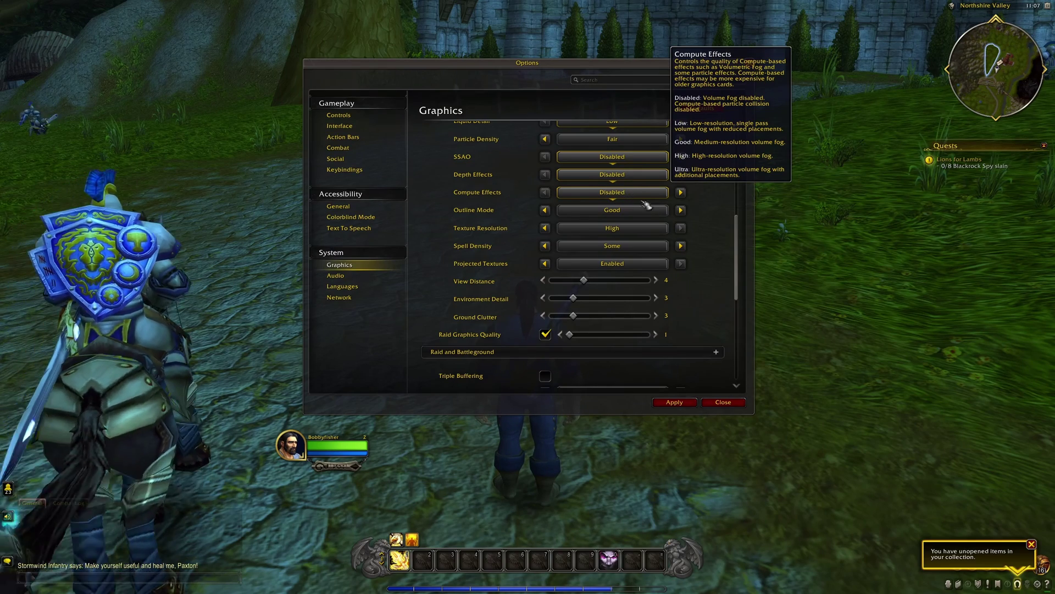
Review the Outline Mode, Texture Resolution and Spell Density choices, keeping them at Good, High and Some.
{"action": "scroll", "coordinate": [687, 207], "scroll_direction": "down", "scroll_amount": 2}
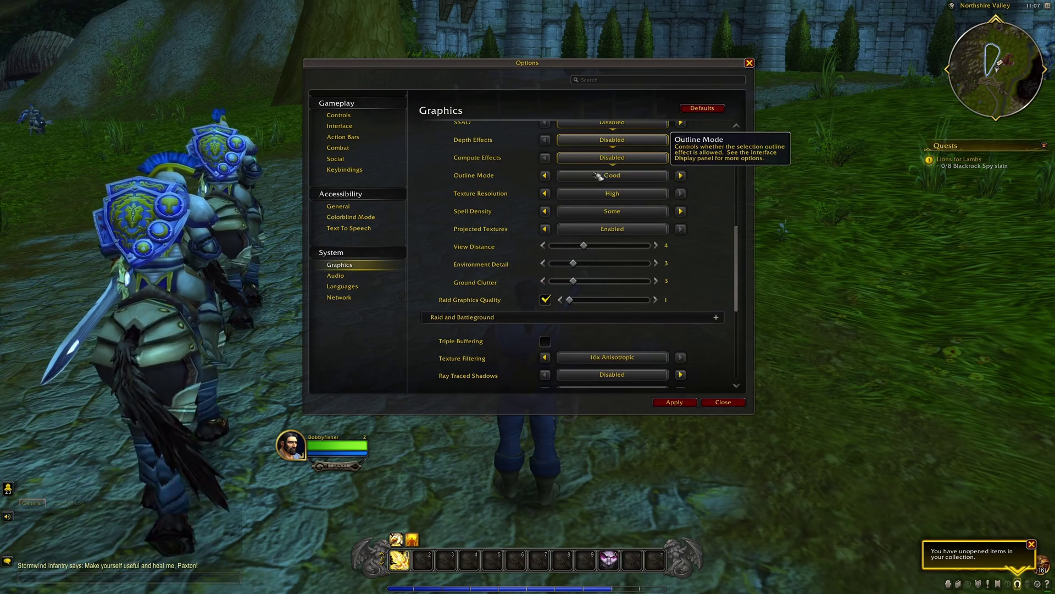
{"action": "left_click", "coordinate": [598, 175]}
{"action": "left_click", "coordinate": [633, 175]}
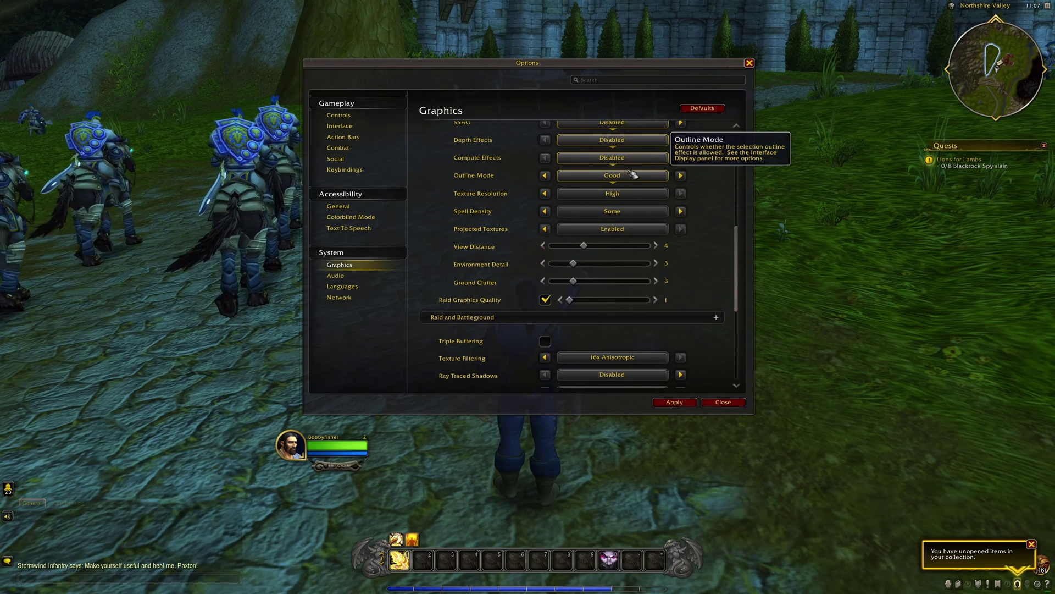
{"action": "left_click", "coordinate": [604, 193]}
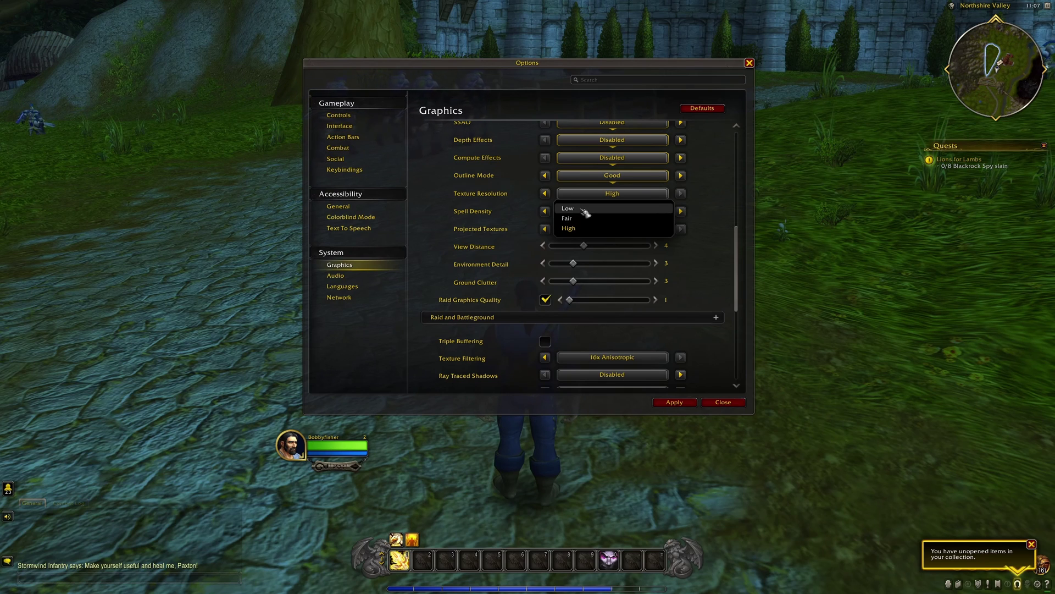
{"action": "left_click", "coordinate": [718, 193]}
{"action": "scroll", "coordinate": [719, 193], "scroll_direction": "down", "scroll_amount": 2}
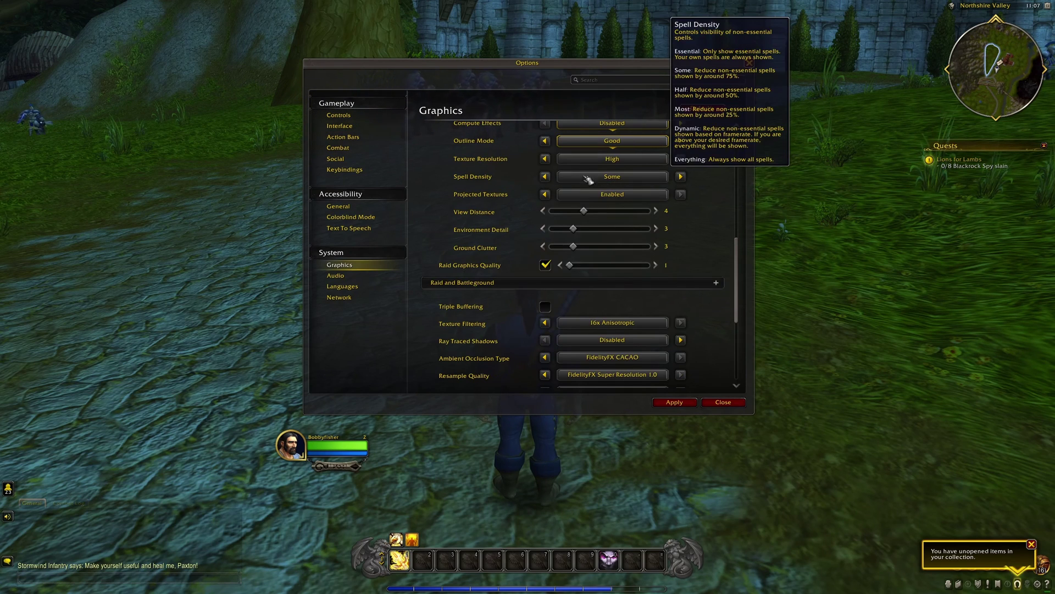
{"action": "left_click", "coordinate": [612, 177]}
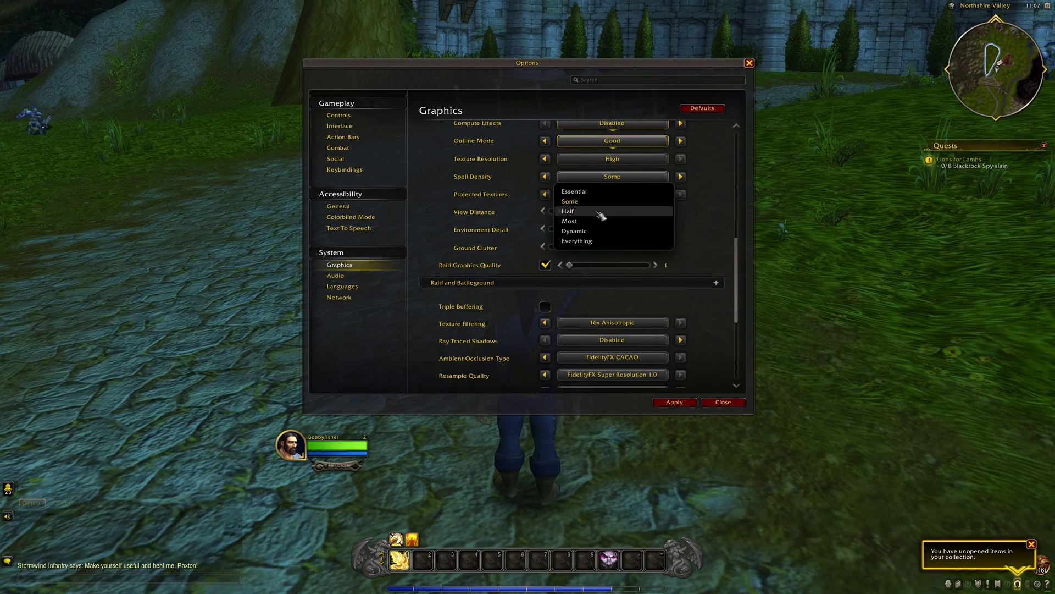
{"action": "left_click", "coordinate": [715, 220]}
Lower View Distance, Environment Detail and Ground Clutter to 2 each.
{"action": "scroll", "coordinate": [677, 193], "scroll_direction": "down", "scroll_amount": 1}
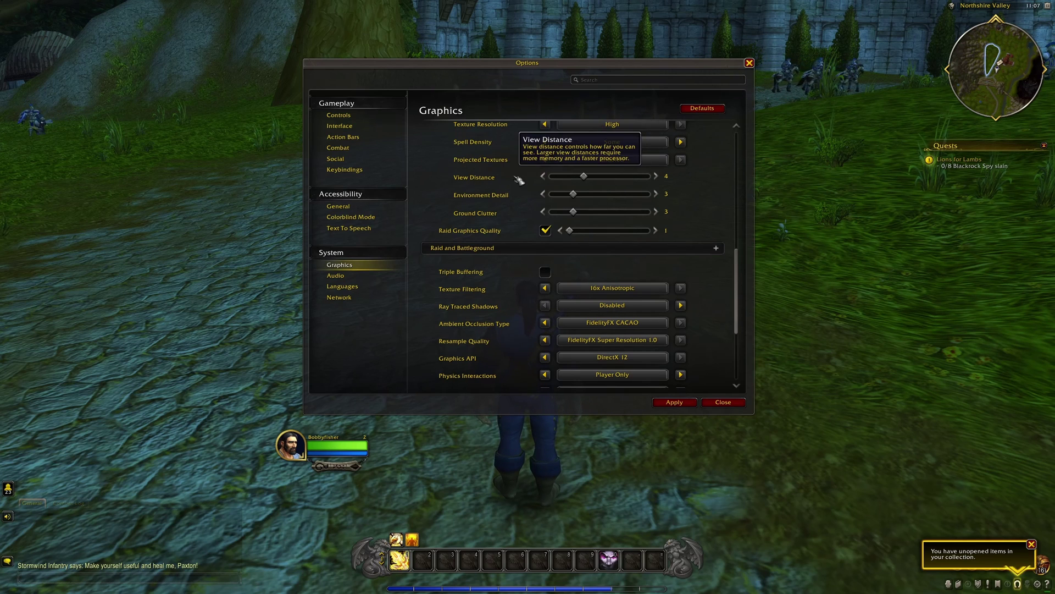
{"action": "mouse_move", "coordinate": [584, 177]}
{"action": "left_mouse_down"}
{"action": "mouse_move", "coordinate": [559, 179]}
{"action": "mouse_move", "coordinate": [650, 175]}
{"action": "mouse_move", "coordinate": [587, 175]}
{"action": "left_mouse_up"}
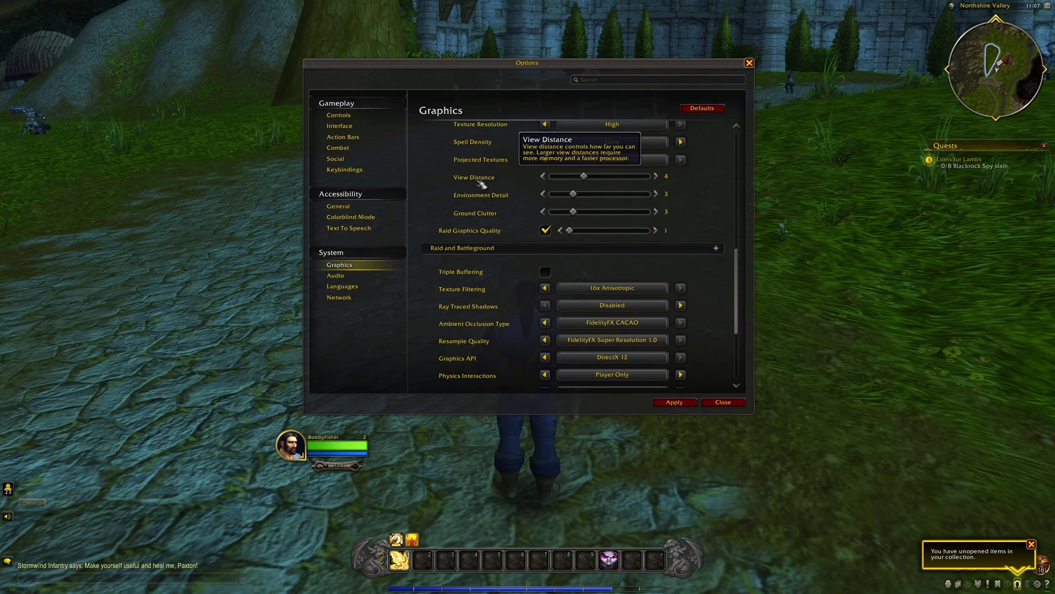
{"action": "scroll", "coordinate": [680, 217], "scroll_direction": "up", "scroll_amount": 5}
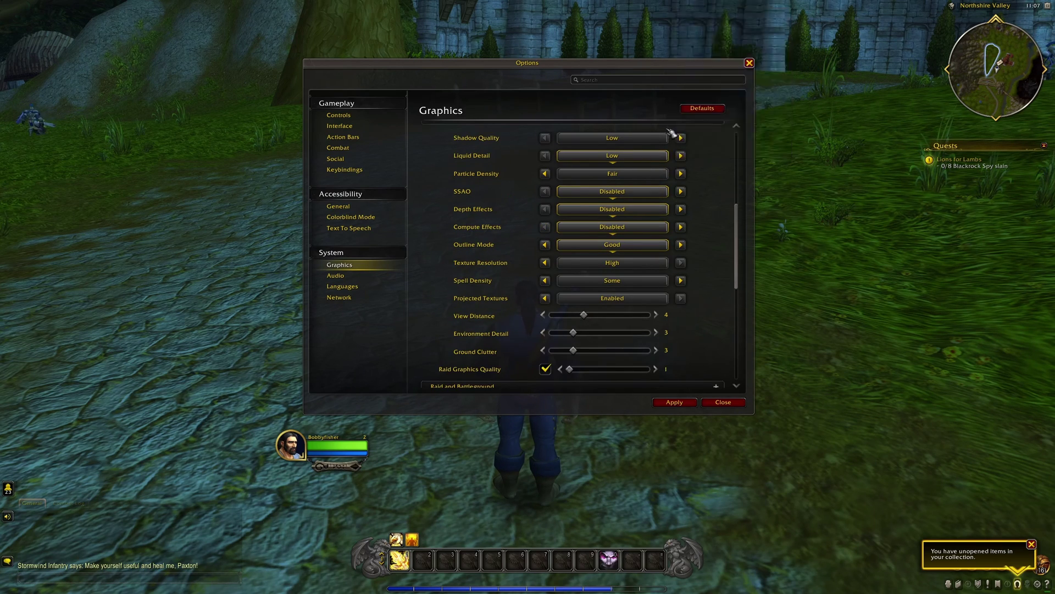
{"action": "scroll", "coordinate": [693, 270], "scroll_direction": "down", "scroll_amount": 2}
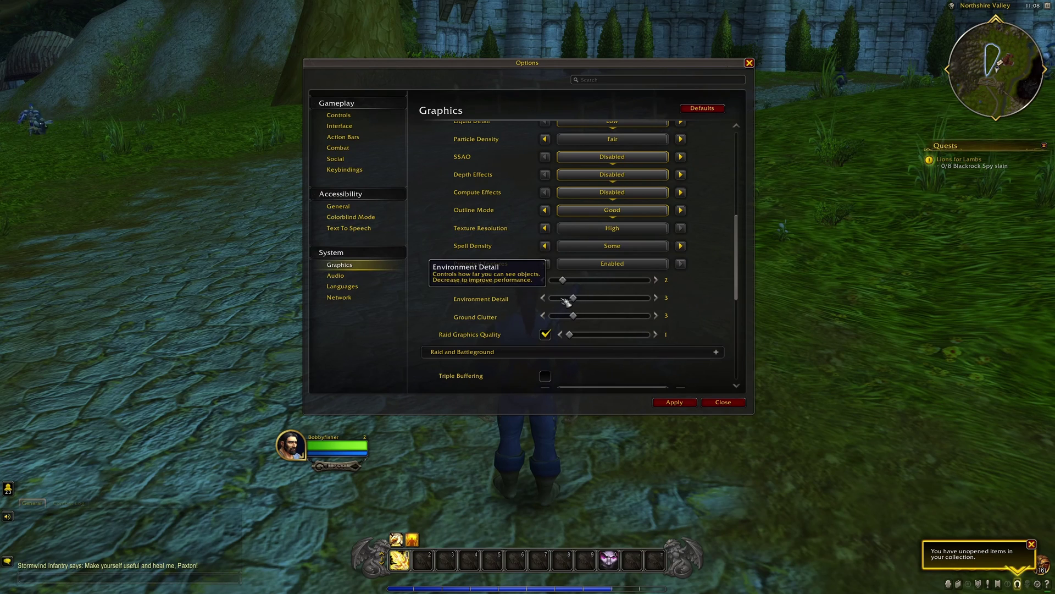
{"action": "left_click", "coordinate": [562, 315]}
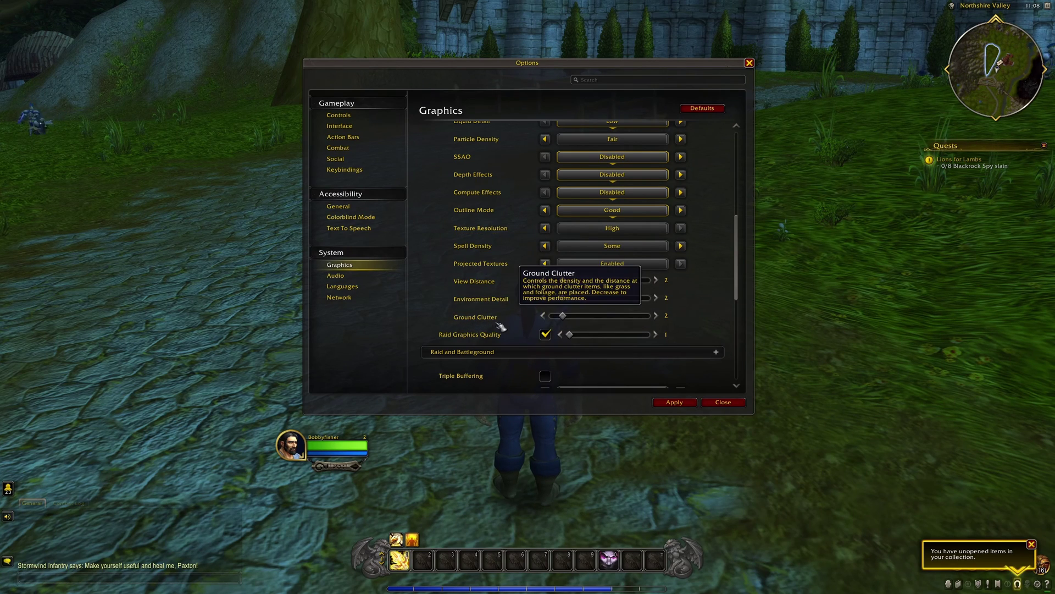
Review the Texture Filtering choices alongside the Texture Resolution setting, keeping 16x Anisotropic.
{"action": "scroll", "coordinate": [500, 327], "scroll_direction": "down", "scroll_amount": 5}
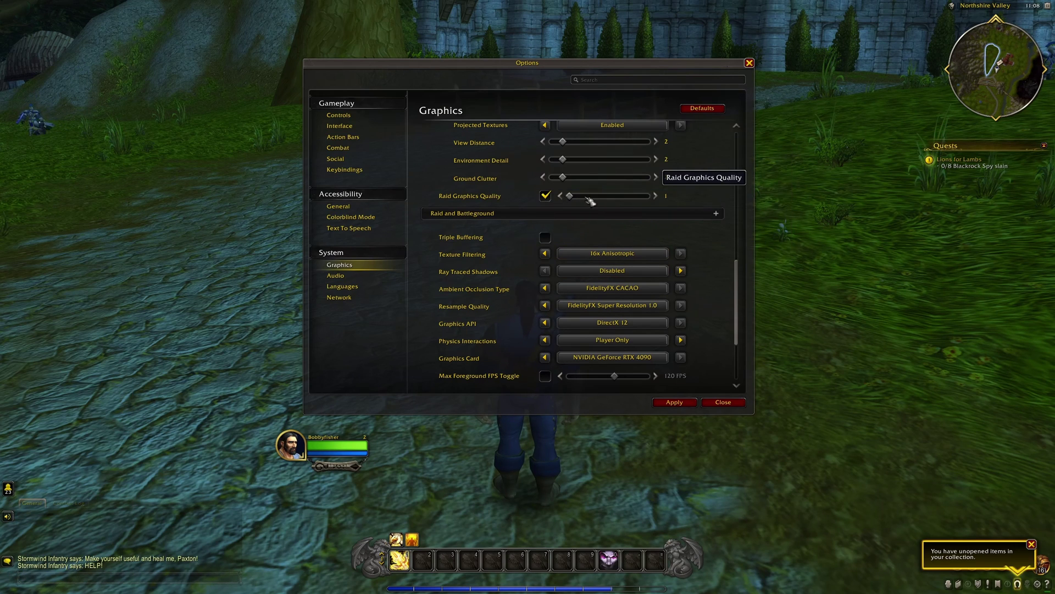
{"action": "scroll", "coordinate": [598, 203], "scroll_direction": "down", "scroll_amount": 3}
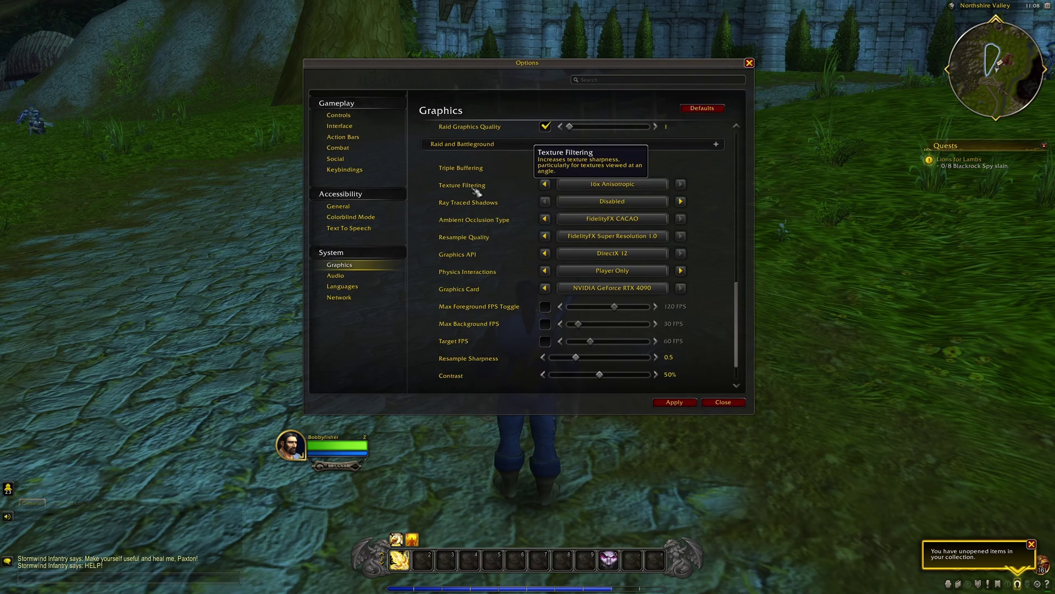
{"action": "left_click", "coordinate": [625, 187]}
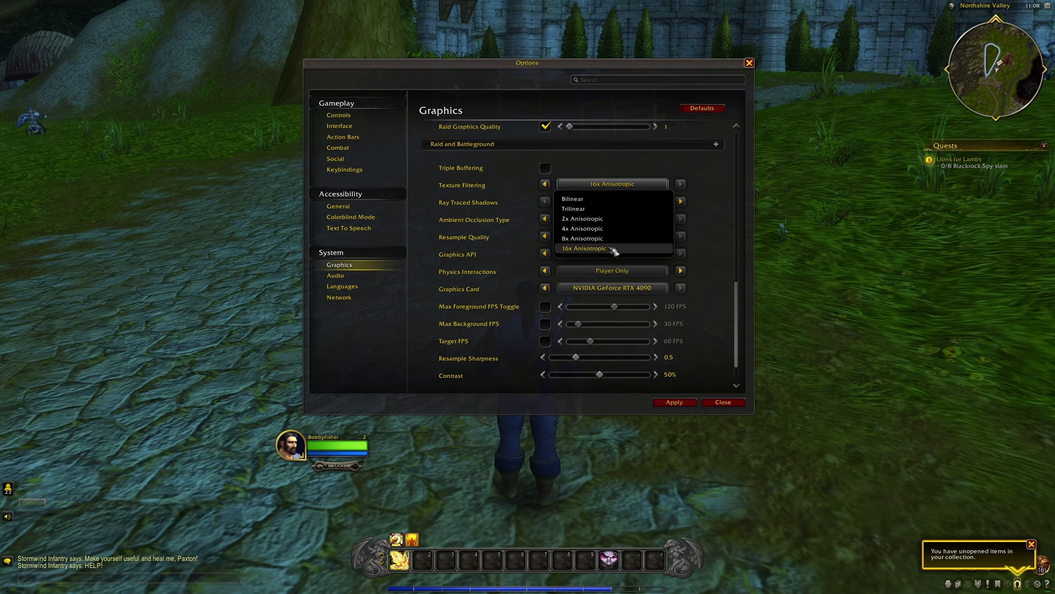
{"action": "scroll", "coordinate": [614, 251], "scroll_direction": "up", "scroll_amount": 6}
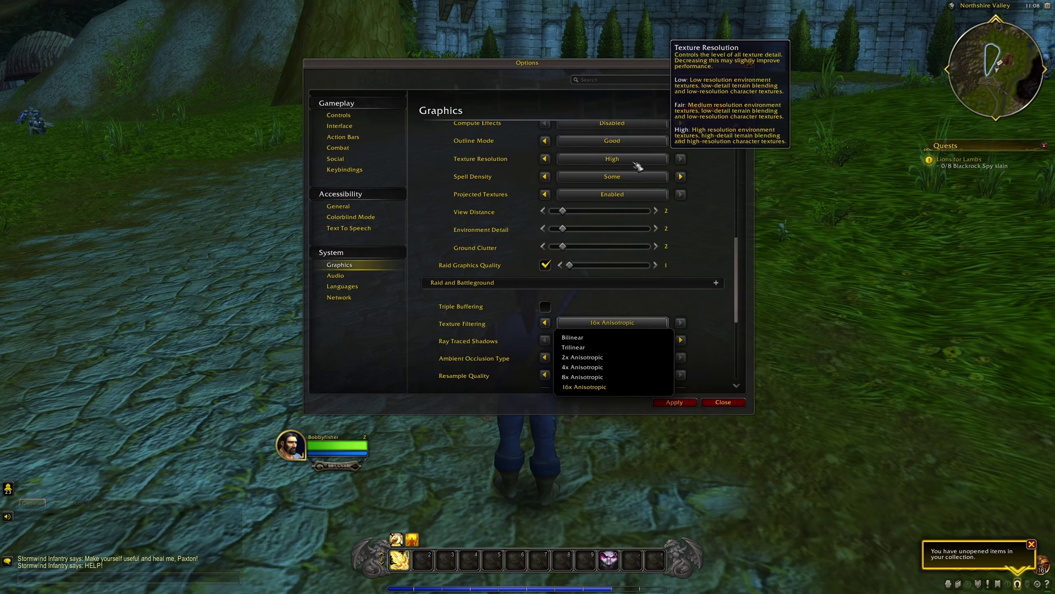
{"action": "scroll", "coordinate": [566, 237], "scroll_direction": "down", "scroll_amount": 3}
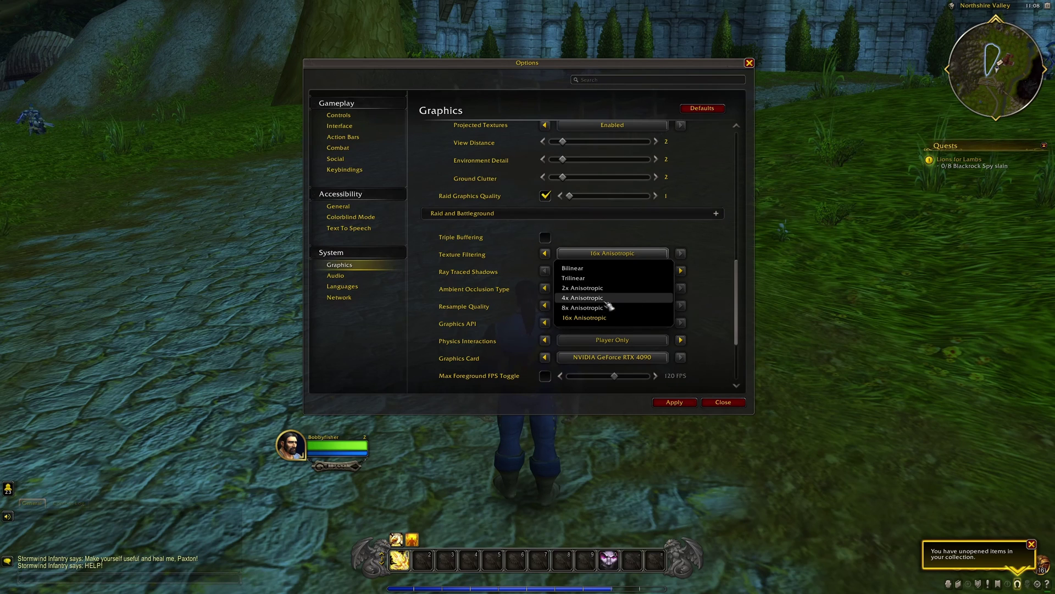
{"action": "left_click", "coordinate": [712, 254]}
Examine the Ray Traced Shadows, Ambient Occlusion Type and Resample Quality settings, and compare the last with the Render Scale.
{"action": "scroll", "coordinate": [712, 254], "scroll_direction": "down", "scroll_amount": 2}
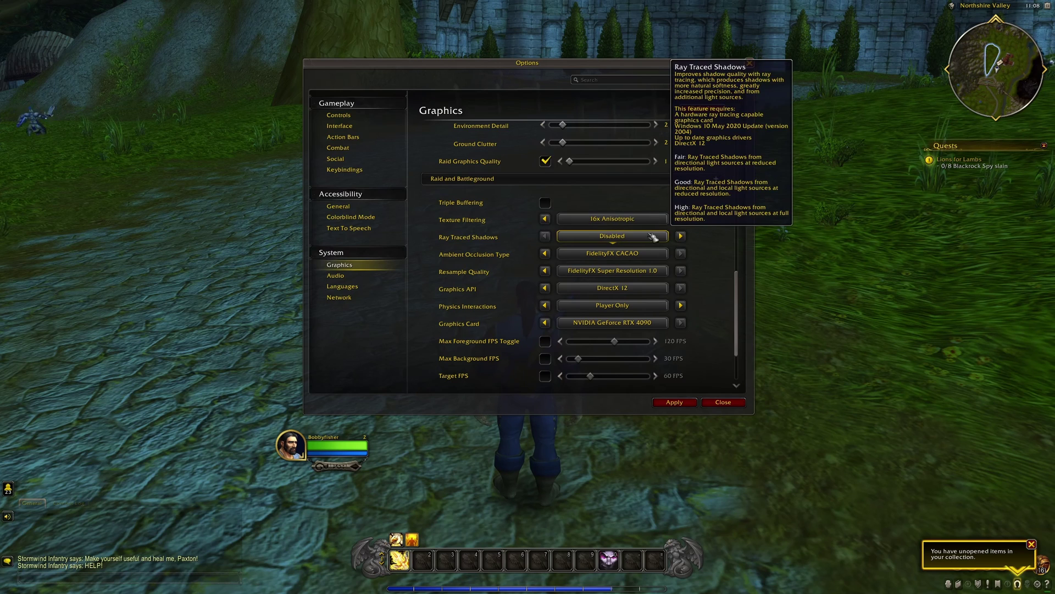
{"action": "scroll", "coordinate": [620, 244], "scroll_direction": "down", "scroll_amount": 2}
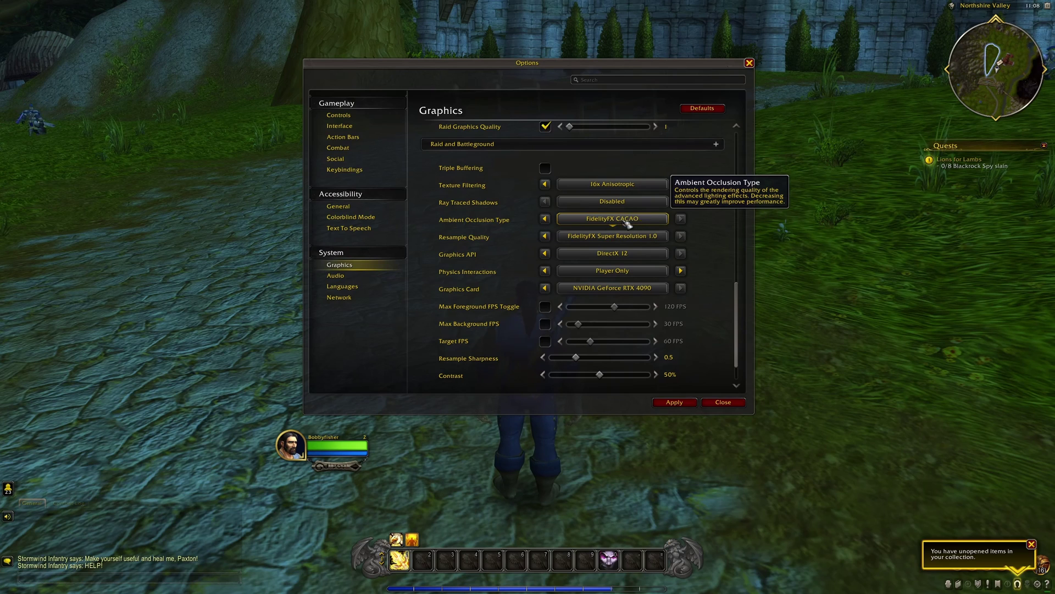
{"action": "scroll", "coordinate": [647, 222], "scroll_direction": "down", "scroll_amount": 2}
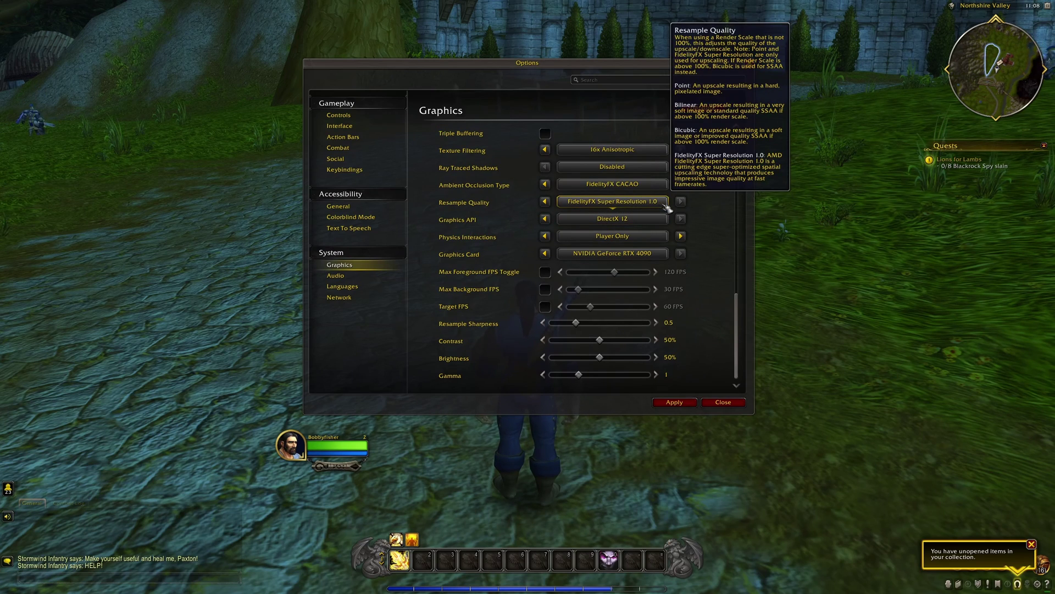
{"action": "scroll", "coordinate": [687, 208], "scroll_direction": "up", "scroll_amount": 10}
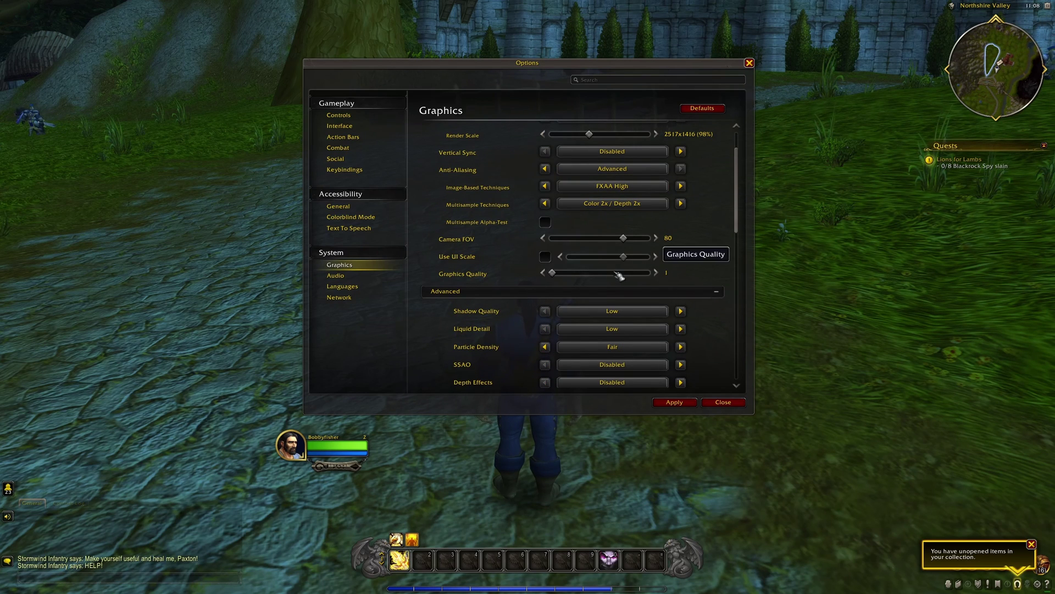
{"action": "scroll", "coordinate": [704, 277], "scroll_direction": "up", "scroll_amount": 1}
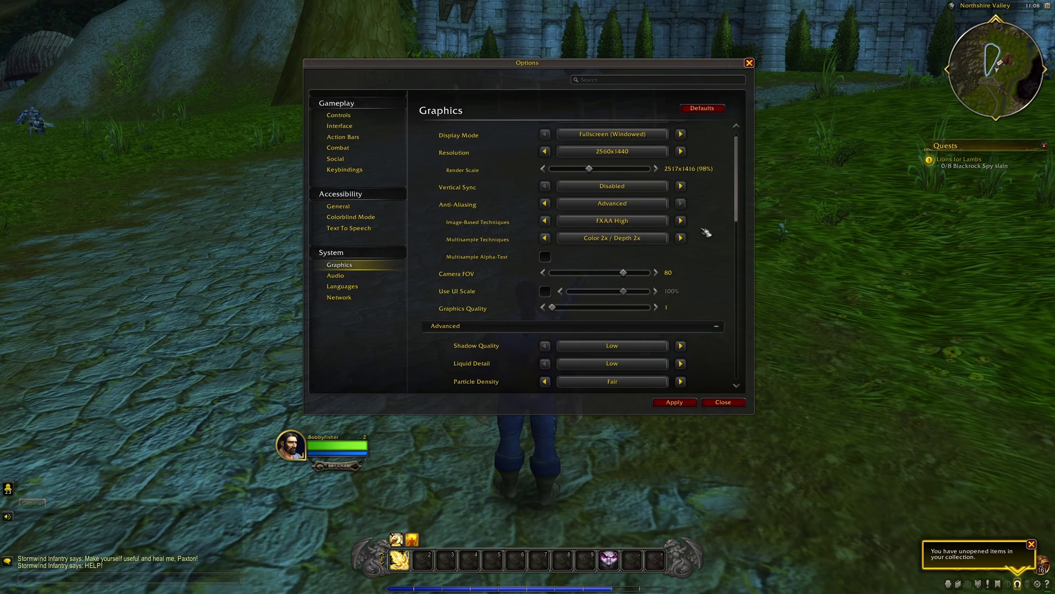
Review the Graphics API and Graphics Card choices, keeping DirectX 12 and the NVIDIA GeForce RTX 4090.
{"action": "scroll", "coordinate": [714, 236], "scroll_direction": "down", "scroll_amount": 10}
{"action": "left_click", "coordinate": [613, 289]}
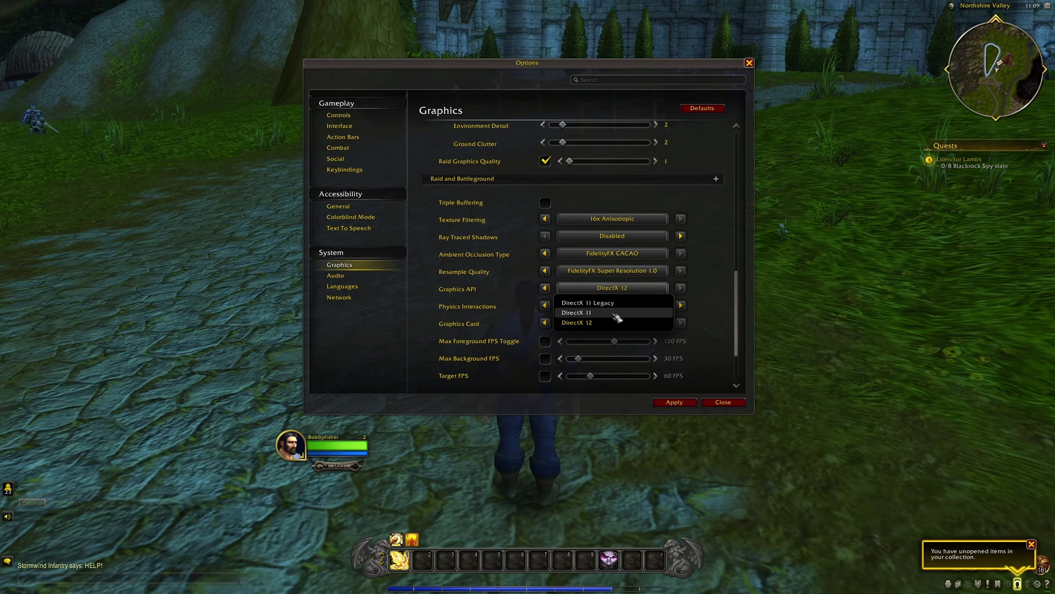
{"action": "left_click", "coordinate": [721, 294]}
{"action": "scroll", "coordinate": [731, 311], "scroll_direction": "down", "scroll_amount": 2}
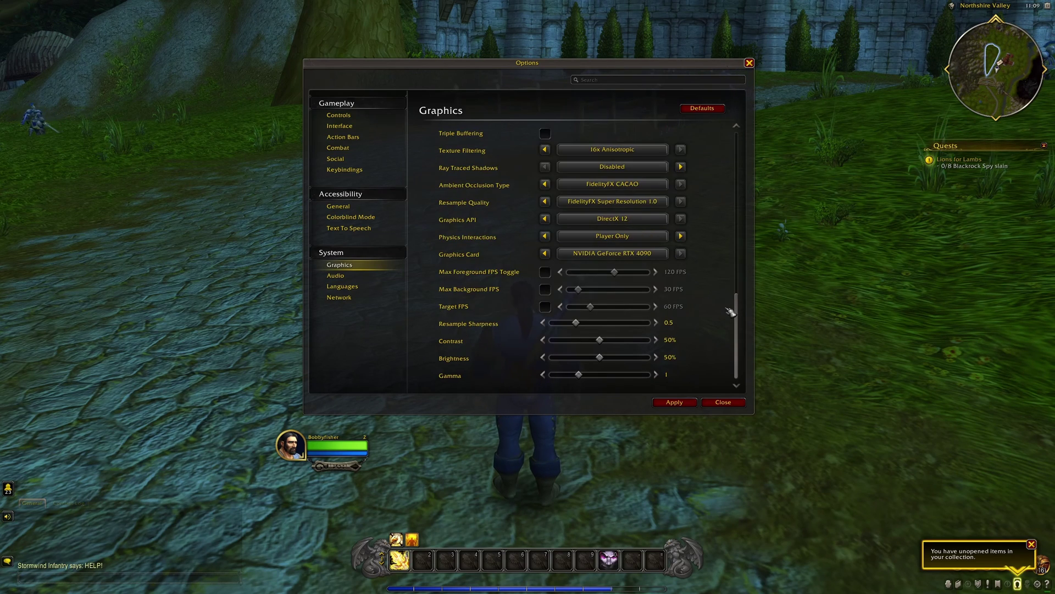
{"action": "left_click", "coordinate": [610, 254]}
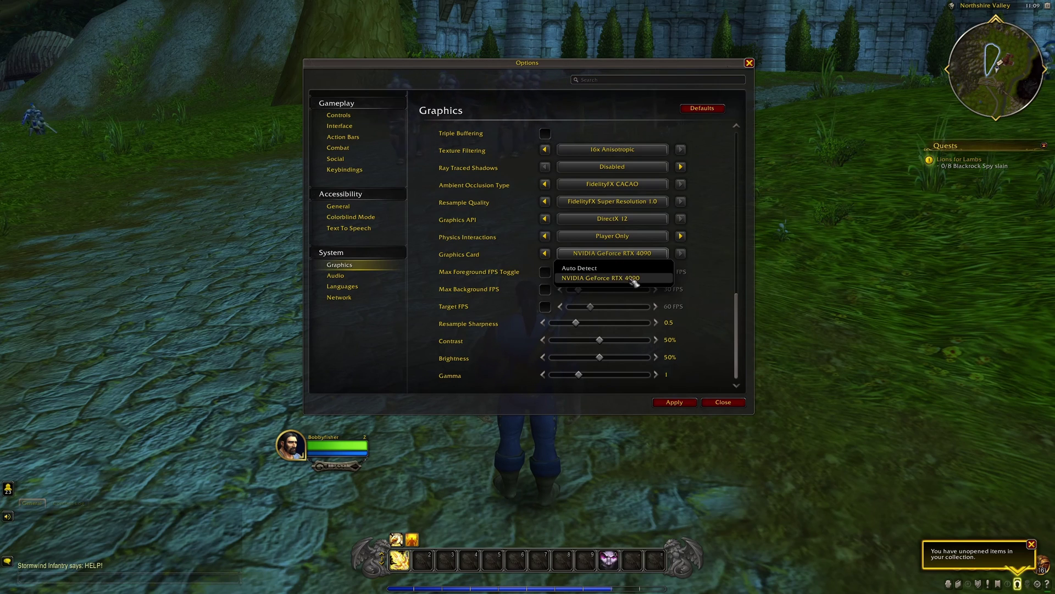
{"action": "left_click", "coordinate": [726, 273]}
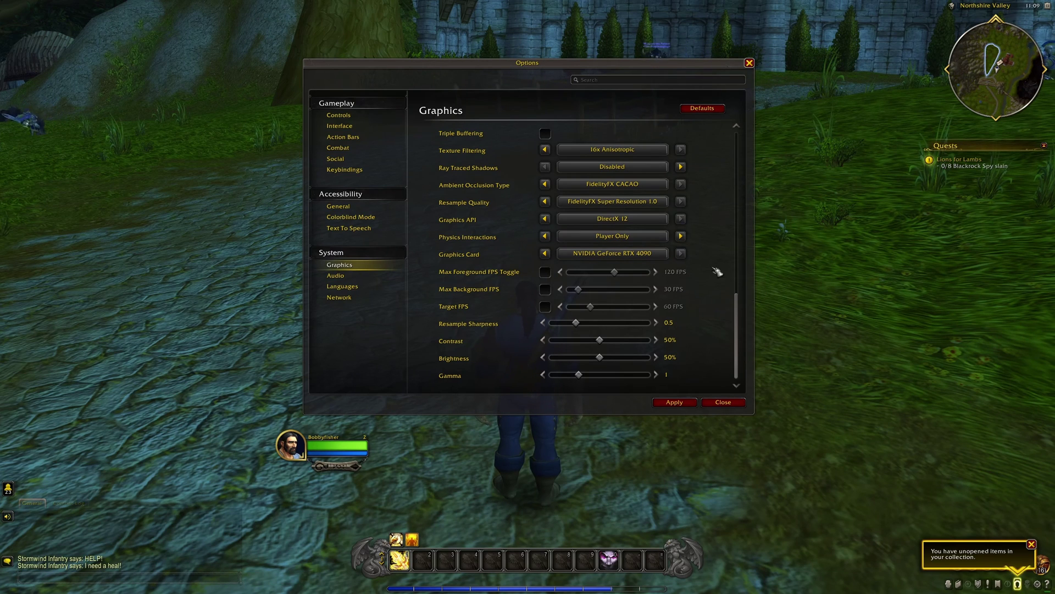
Try different Resample Sharpness strengths, including 0.7, and return it to 0.5.
{"action": "left_click_drag", "start_coordinate": [576, 323], "coordinate": [548, 322]}
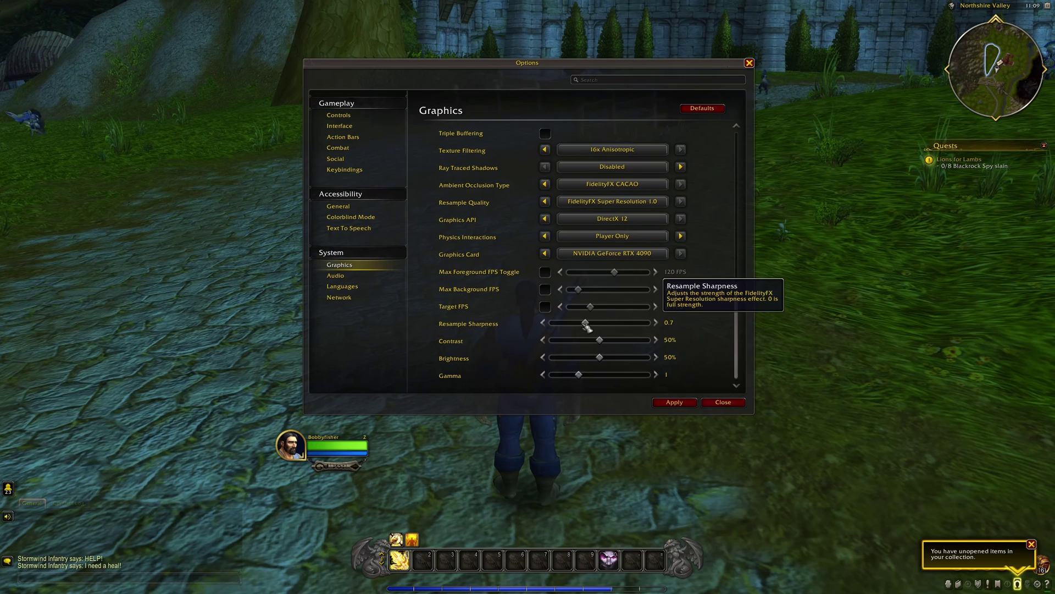
{"action": "scroll", "coordinate": [584, 327], "scroll_direction": "down", "scroll_amount": 1}
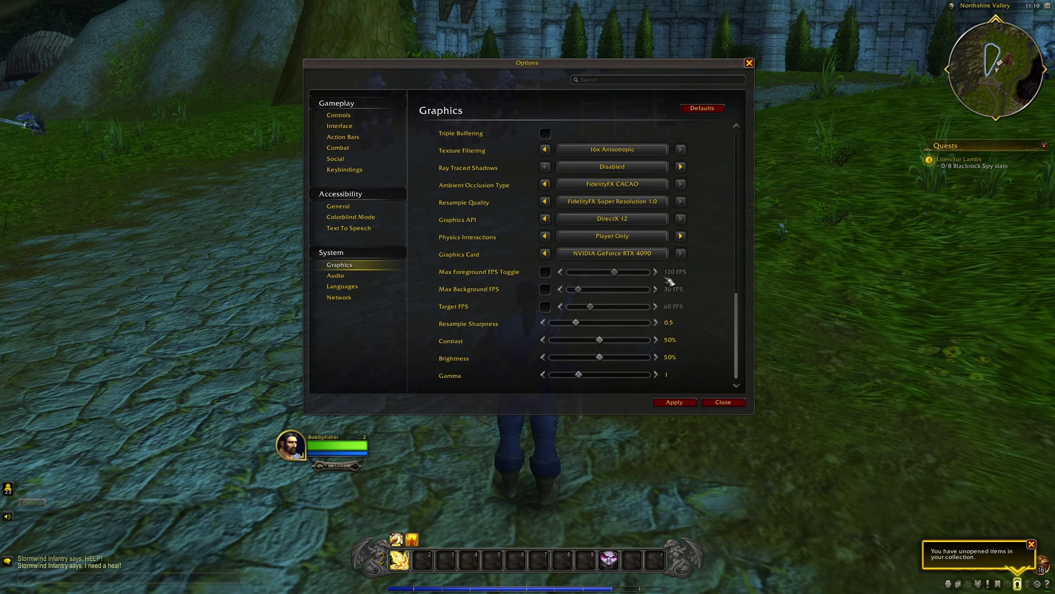
Check the Optimize Network for Speed option in the Network settings and return to the Graphics settings.
{"action": "left_click", "coordinate": [353, 297]}
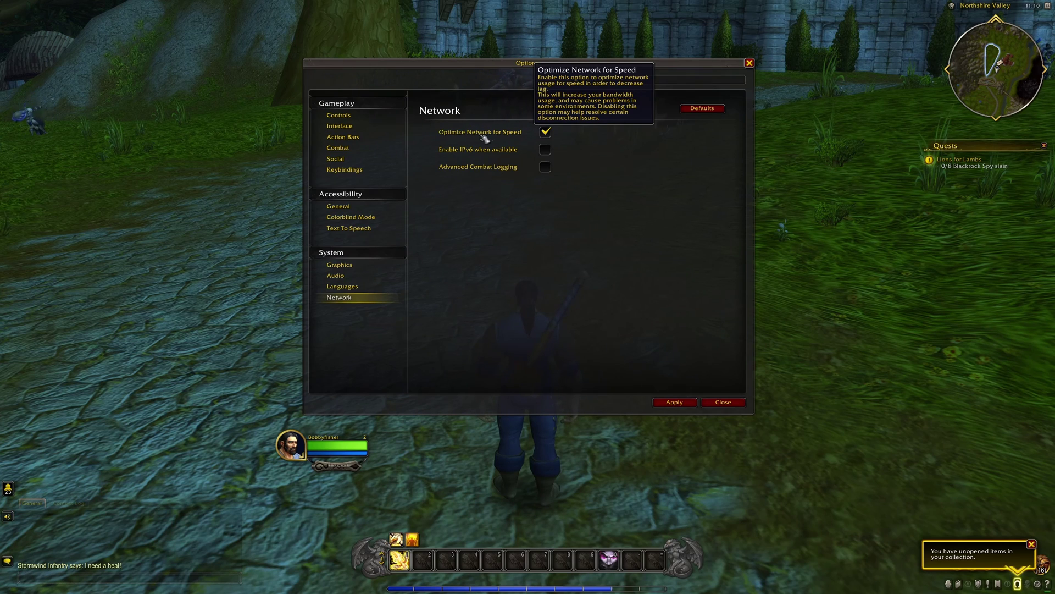
{"action": "left_click", "coordinate": [375, 268]}
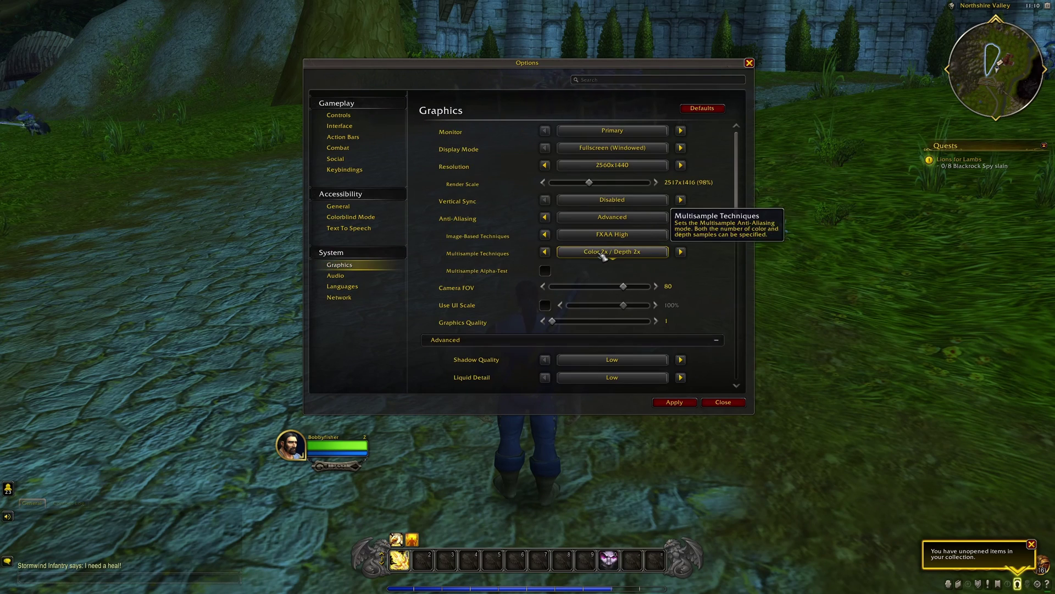